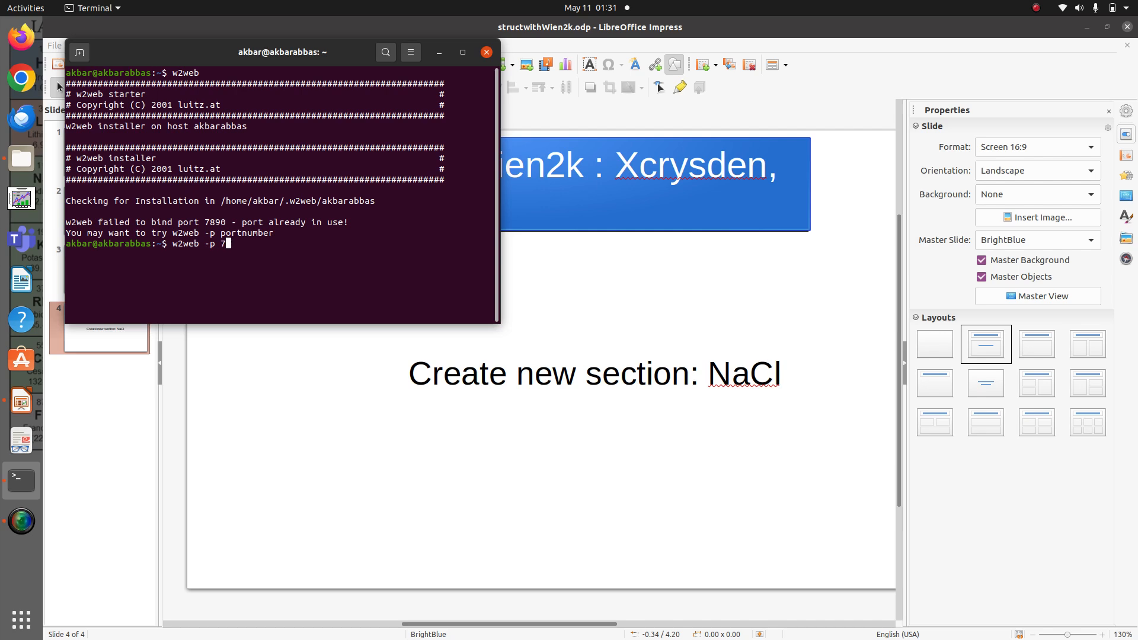
Start the w2web server on port 7894 and open its localhost address in the web browser
text(94)
key(Return)
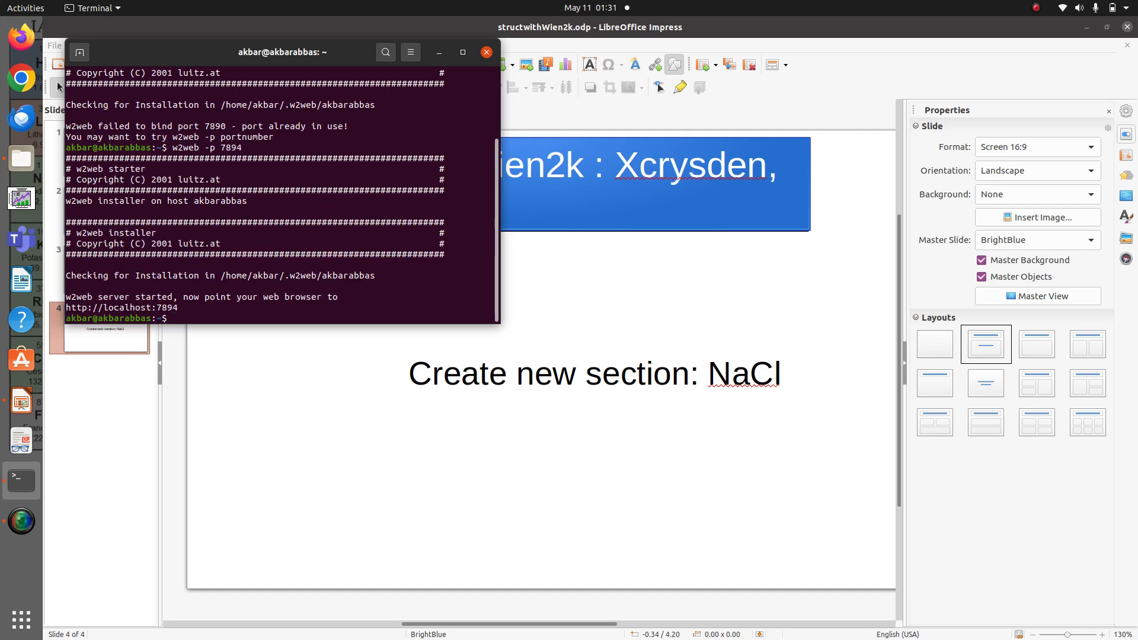
right_click(149, 314)
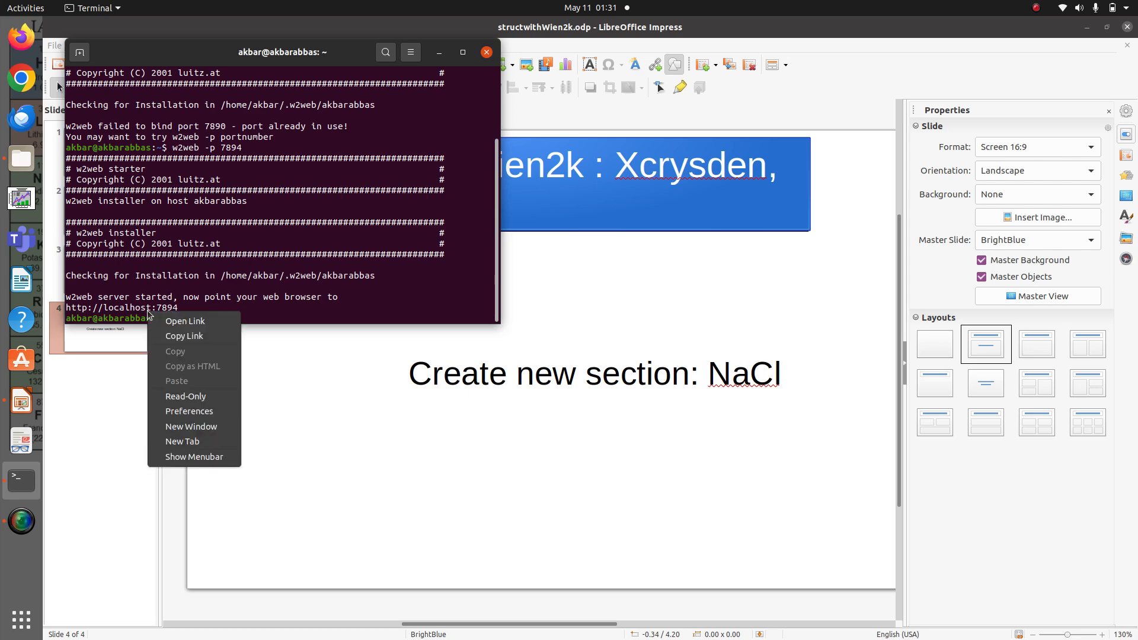
click(184, 321)
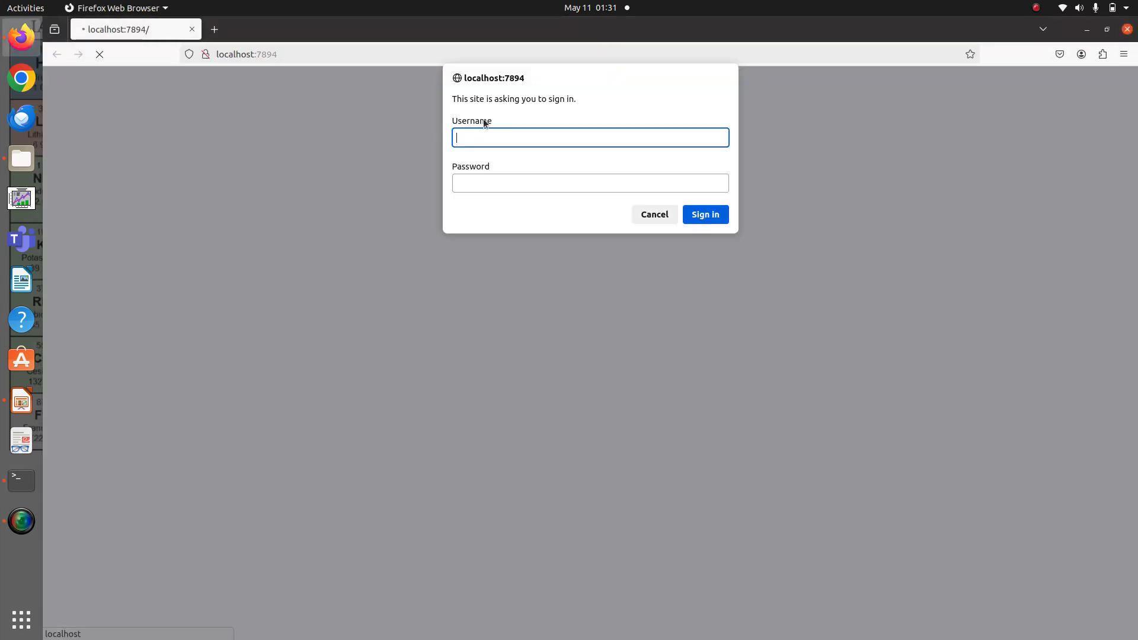
Sign in to w2web with the username and account password, and save the login in the browser
text(akbar)
key(Tab)
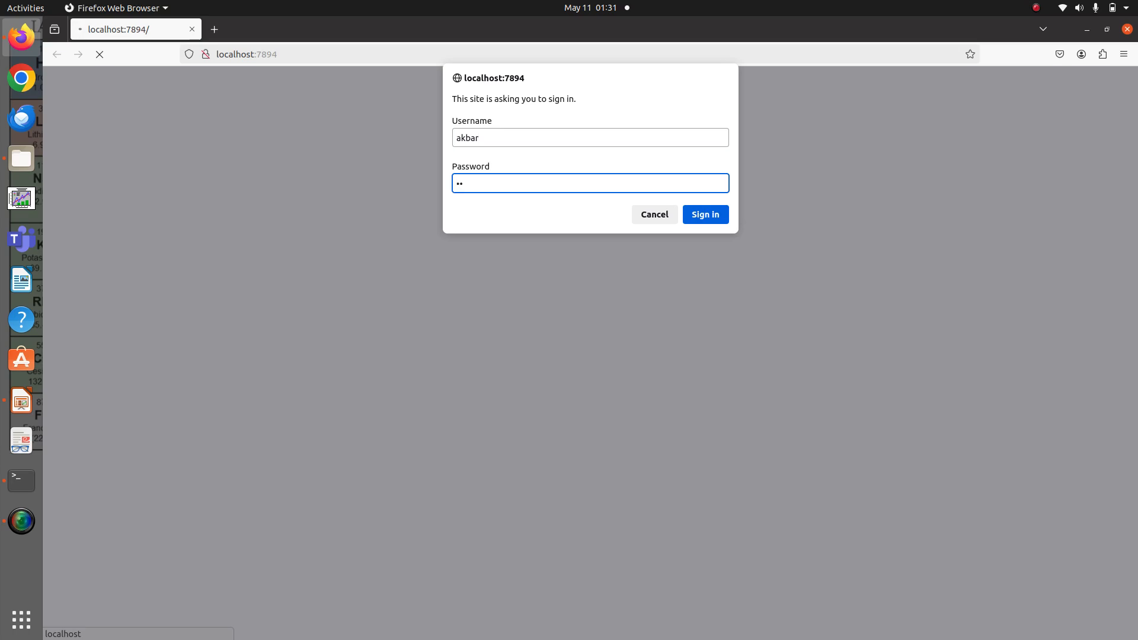
text(•••••)
key(Return)
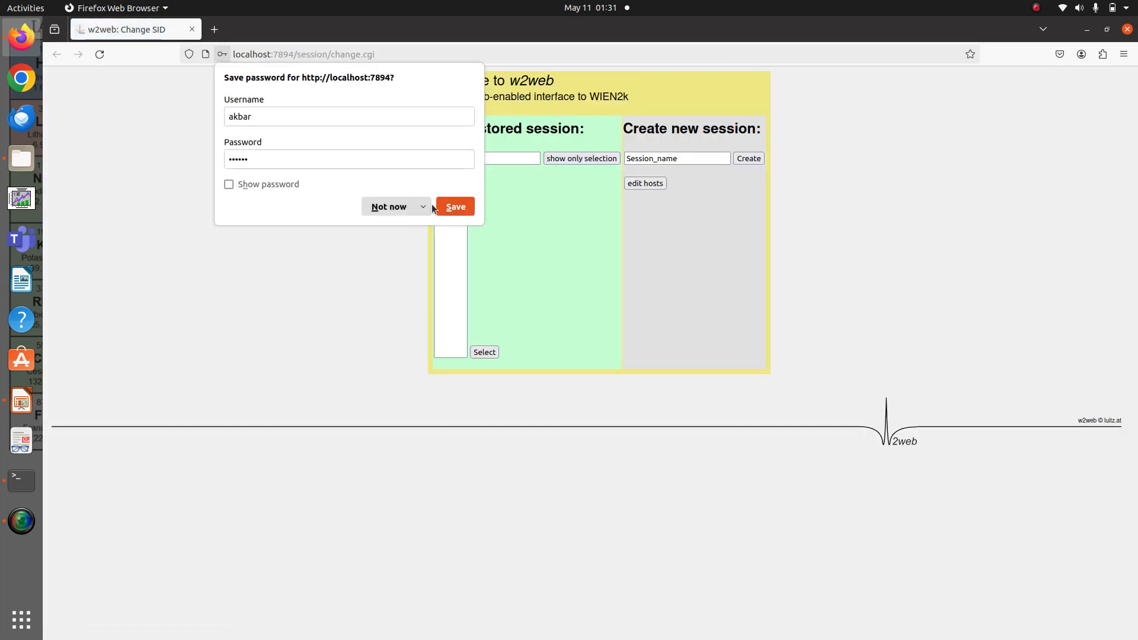
click(422, 207)
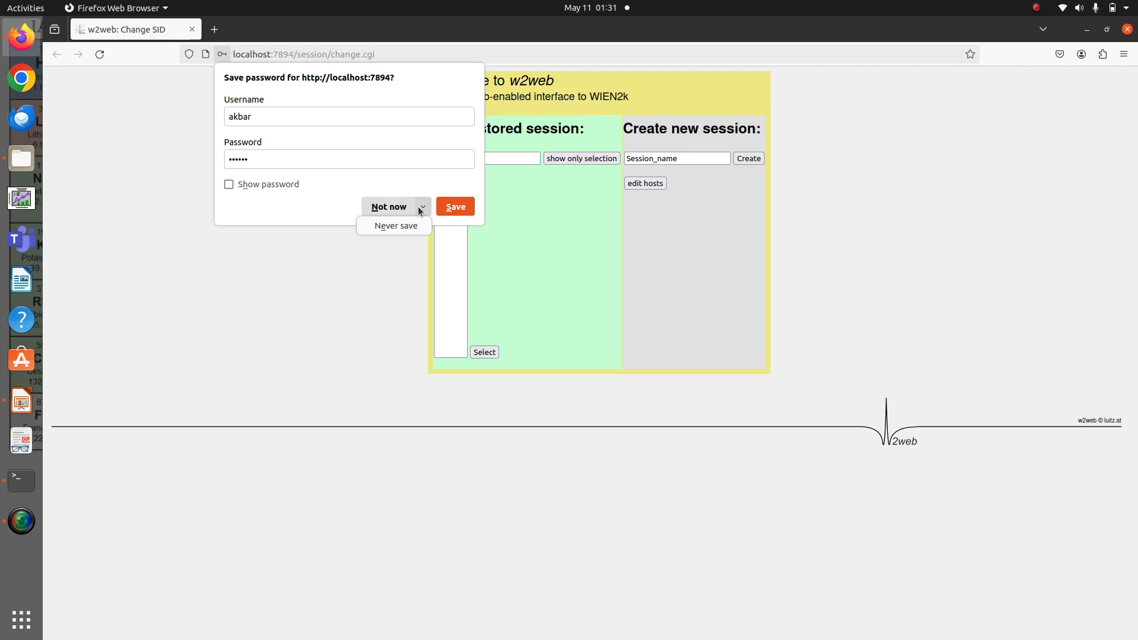
click(454, 210)
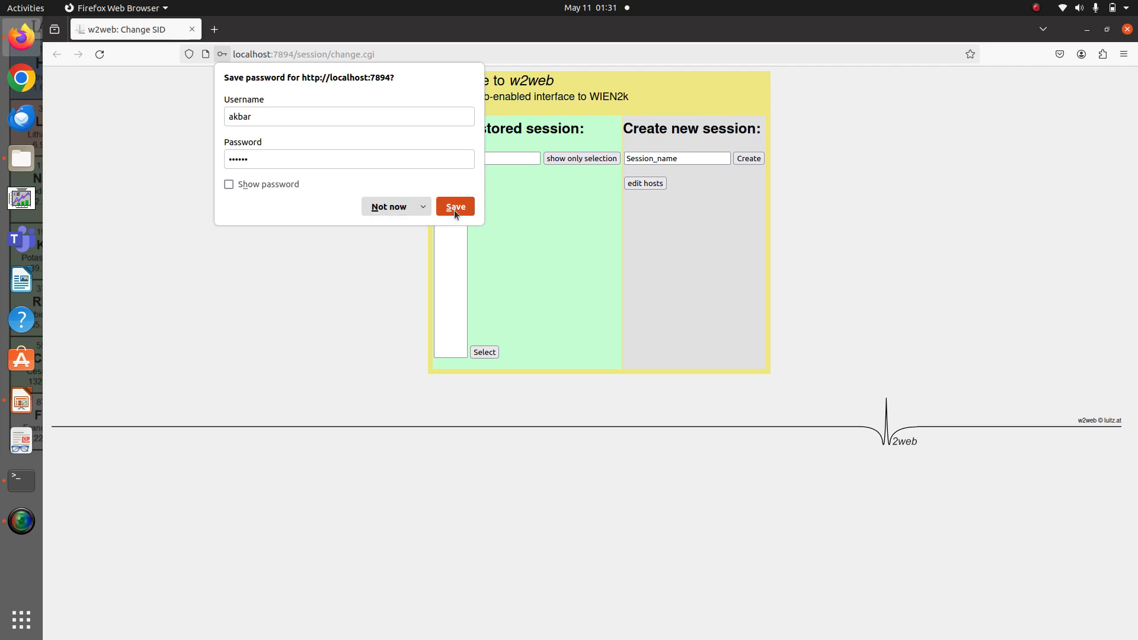
click(454, 208)
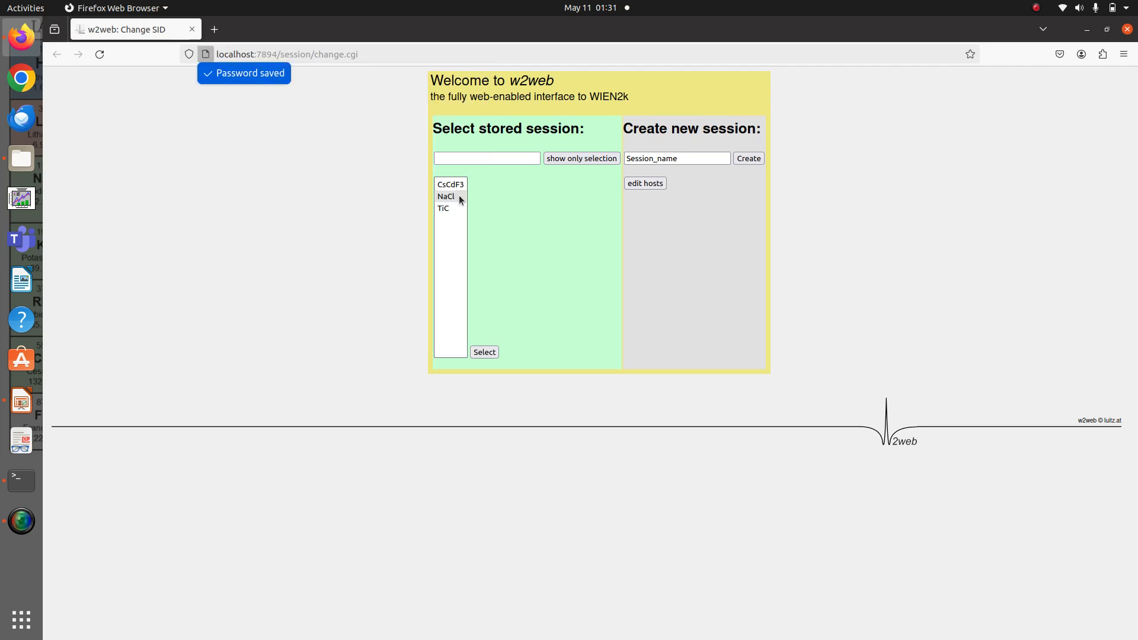
Delete the stored NaCl session together with its directory and return to the session list
click(460, 196)
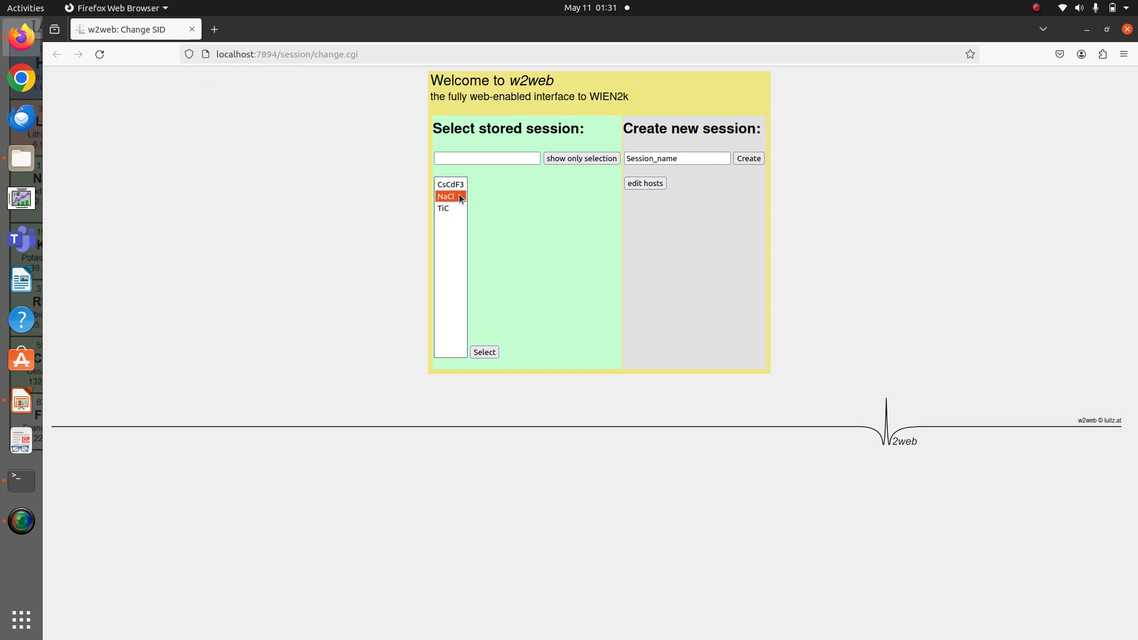
click(486, 353)
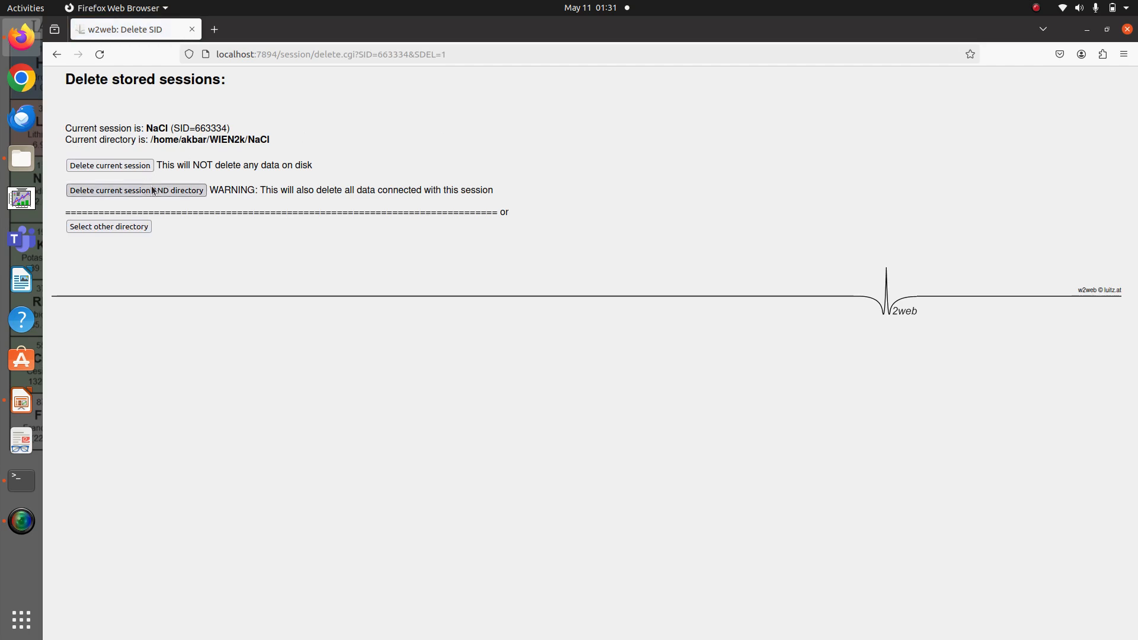
click(157, 191)
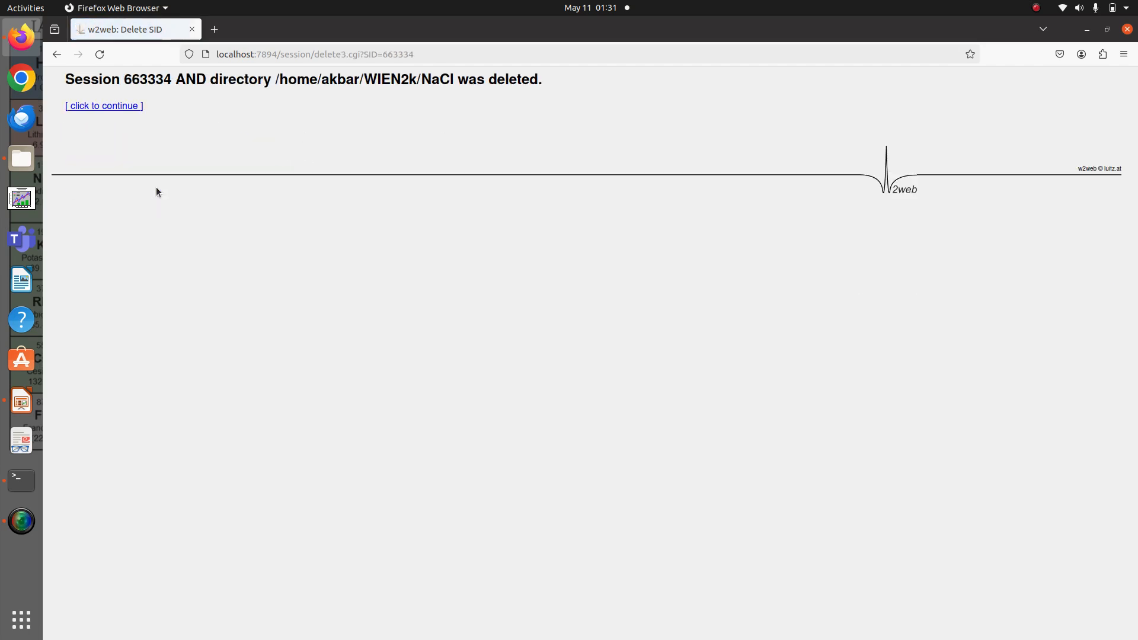
click(110, 106)
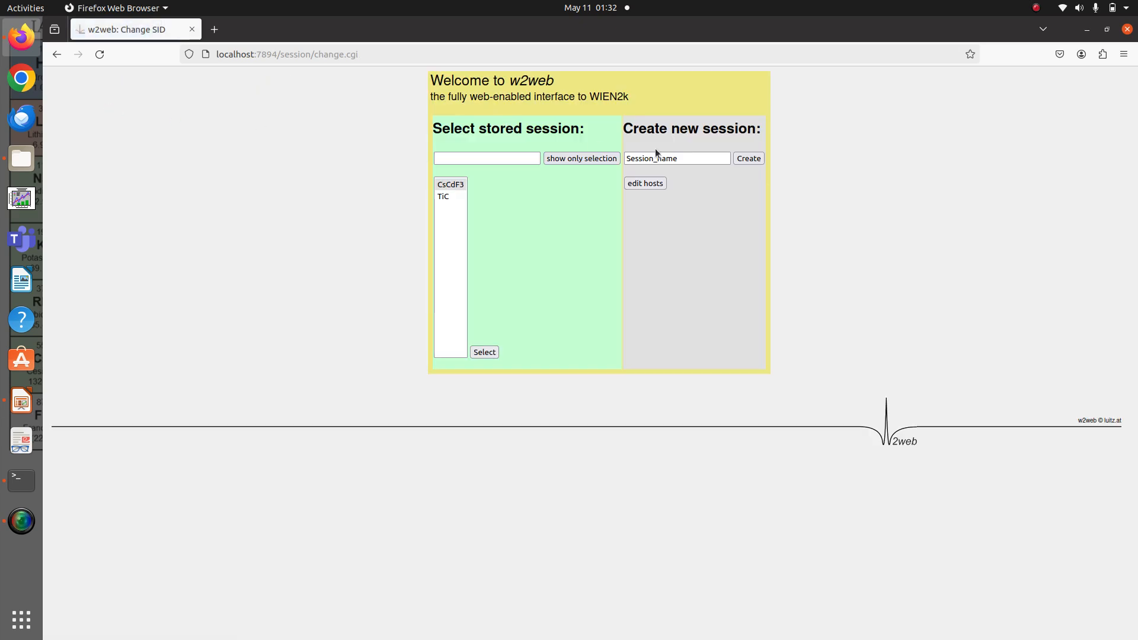
Create a new w2web session named NaCl
click(698, 159)
key(BackSpace)
key(BackSpace)
key(BackSpace)
key(BackSpace)
key(BackSpace)
key(BackSpace)
key(BackSpace)
key(BackSpace)
key(BackSpace)
key(BackSpace)
key(BackSpace)
key(BackSpace)
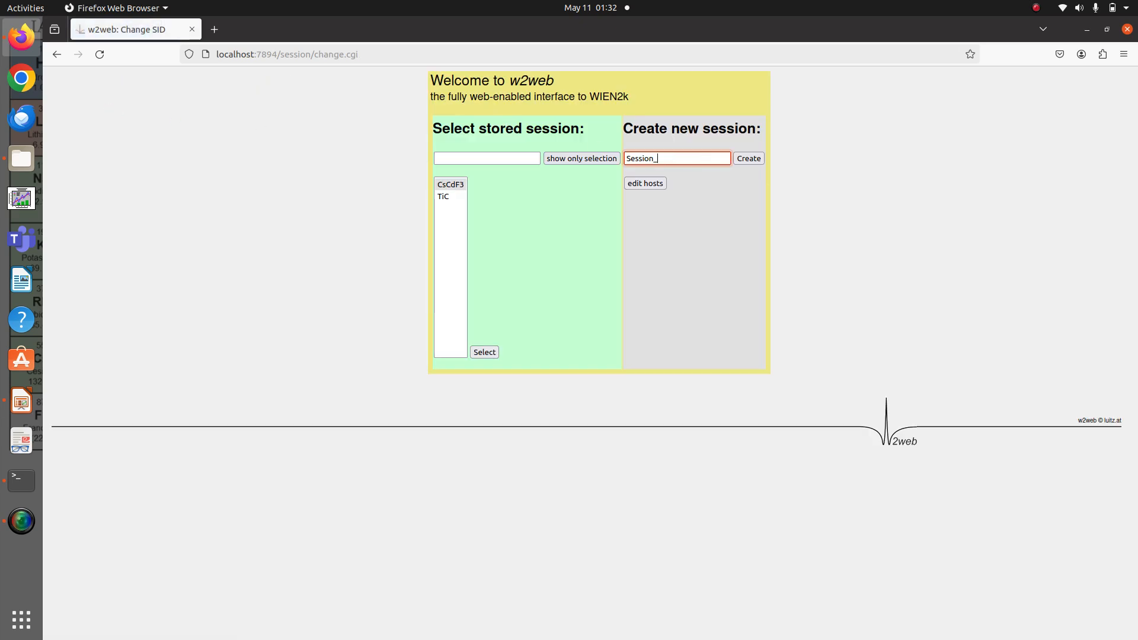
text(Na)
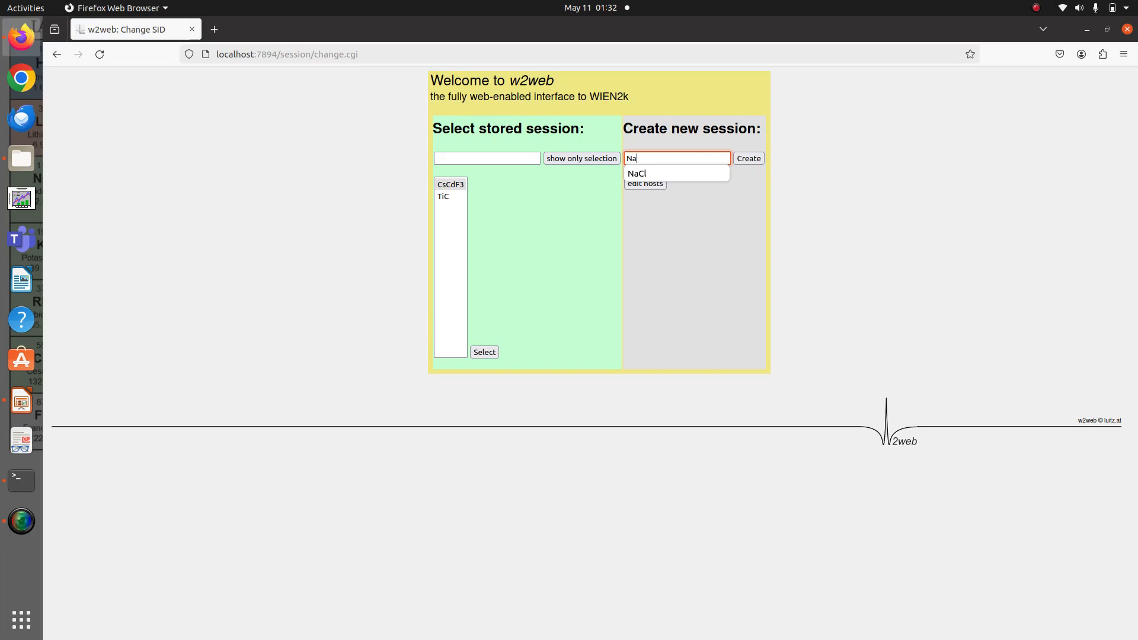
text(Cl)
click(748, 160)
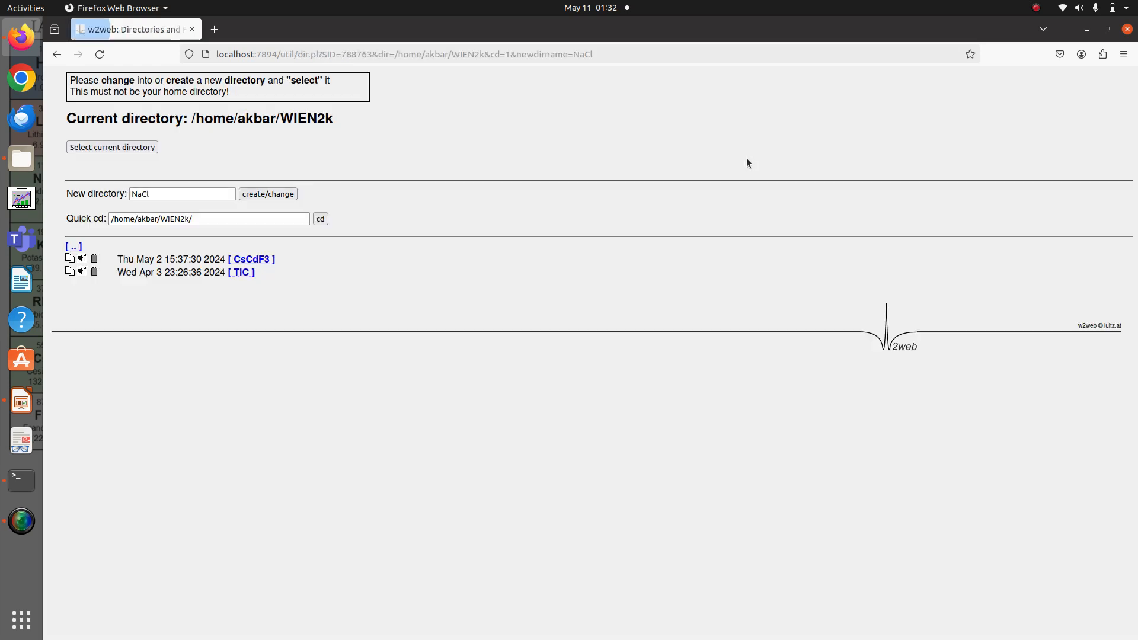
Create the NaCl directory inside WIEN2k, select it as the session directory and restart the session
click(258, 194)
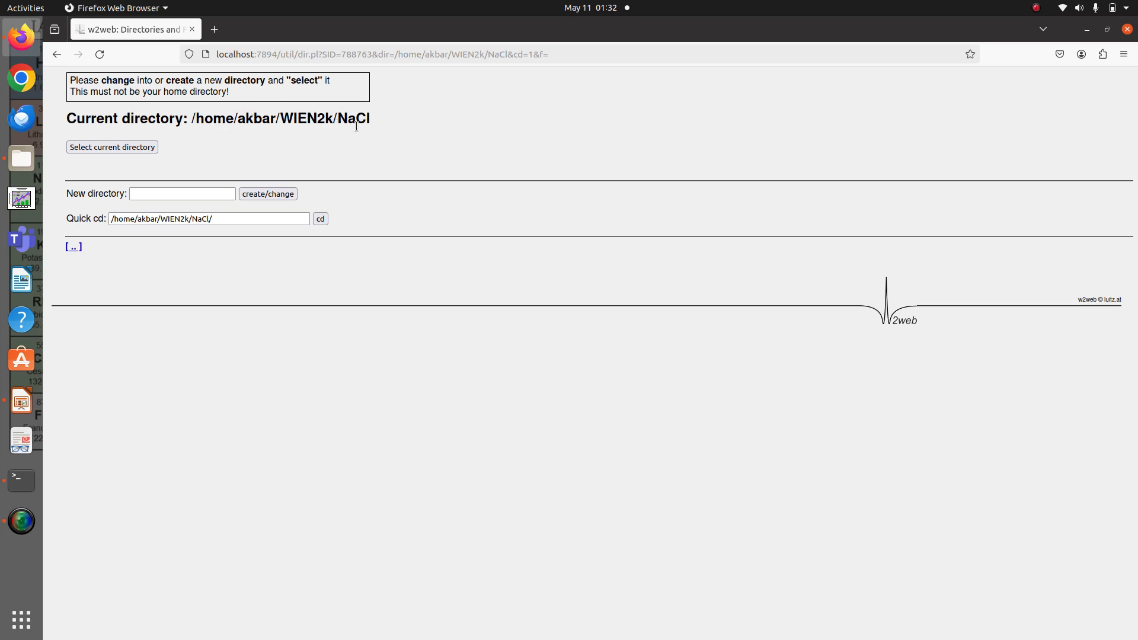
click(119, 151)
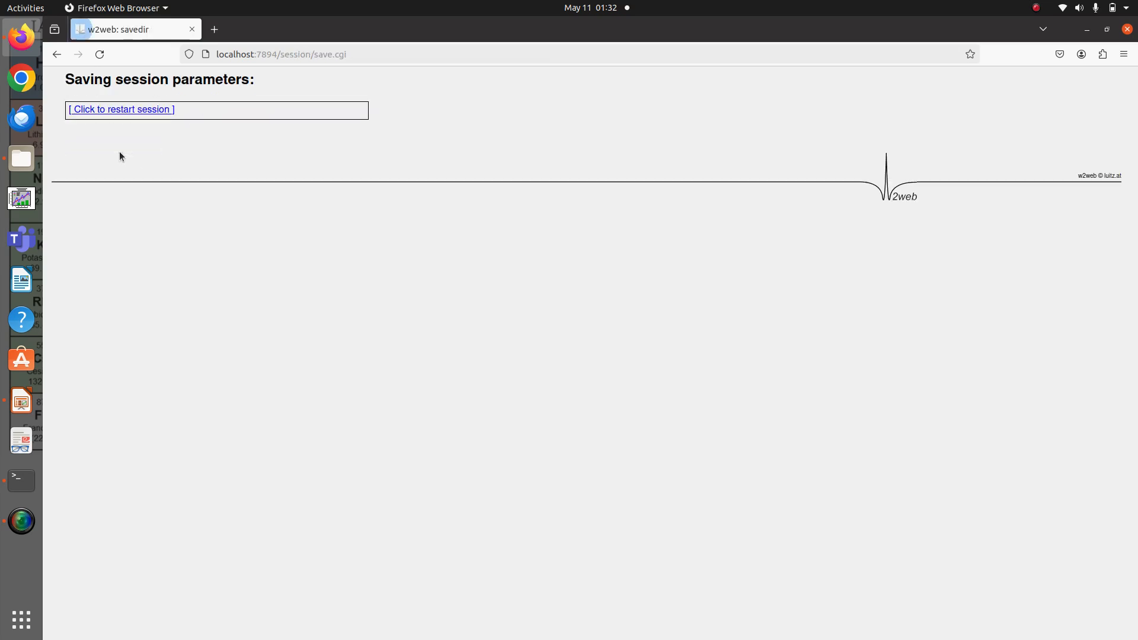
click(137, 110)
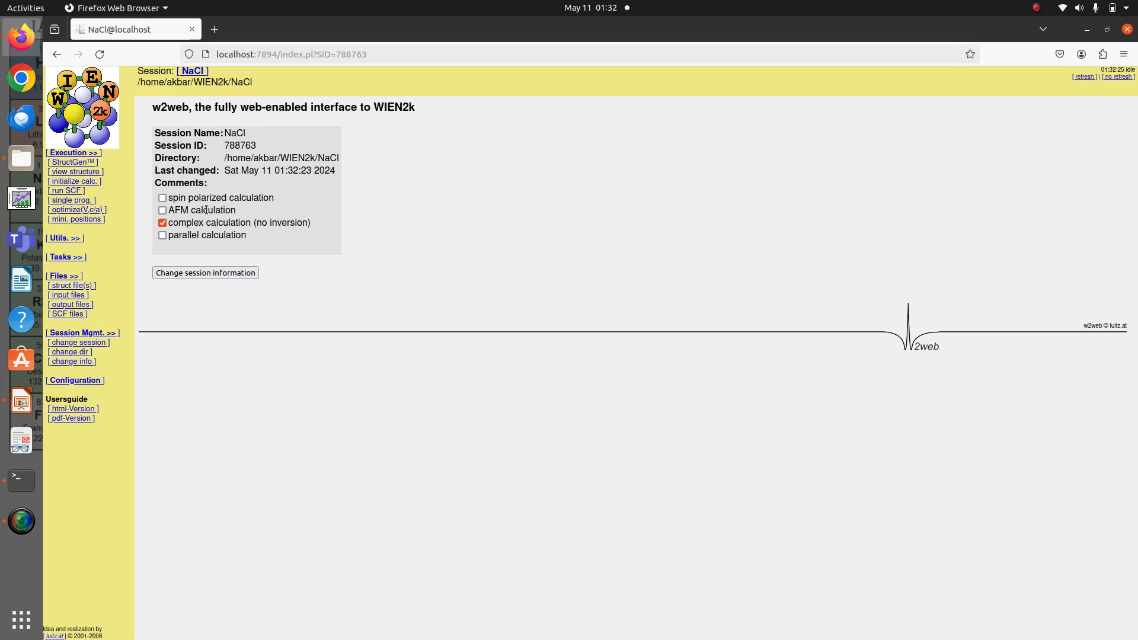
Generate a StructGen structure template with 2 independent atoms
click(68, 166)
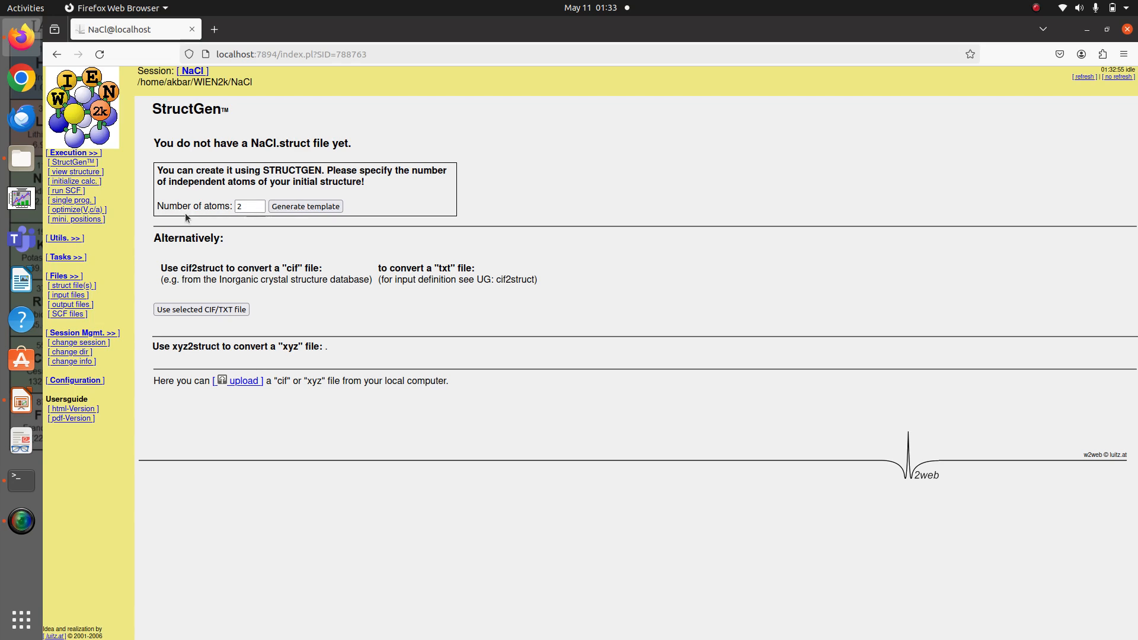
click(258, 208)
click(306, 207)
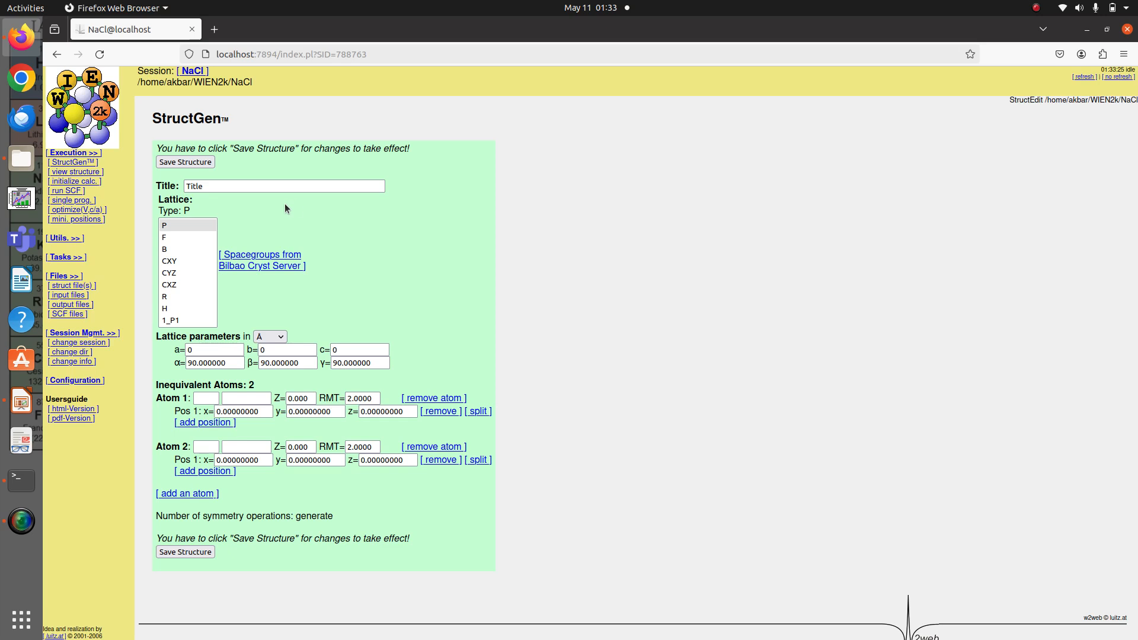
Set the structure title to NaCl
click(246, 185)
key(BackSpace)
key(BackSpace)
key(BackSpace)
key(BackSpace)
key(BackSpace)
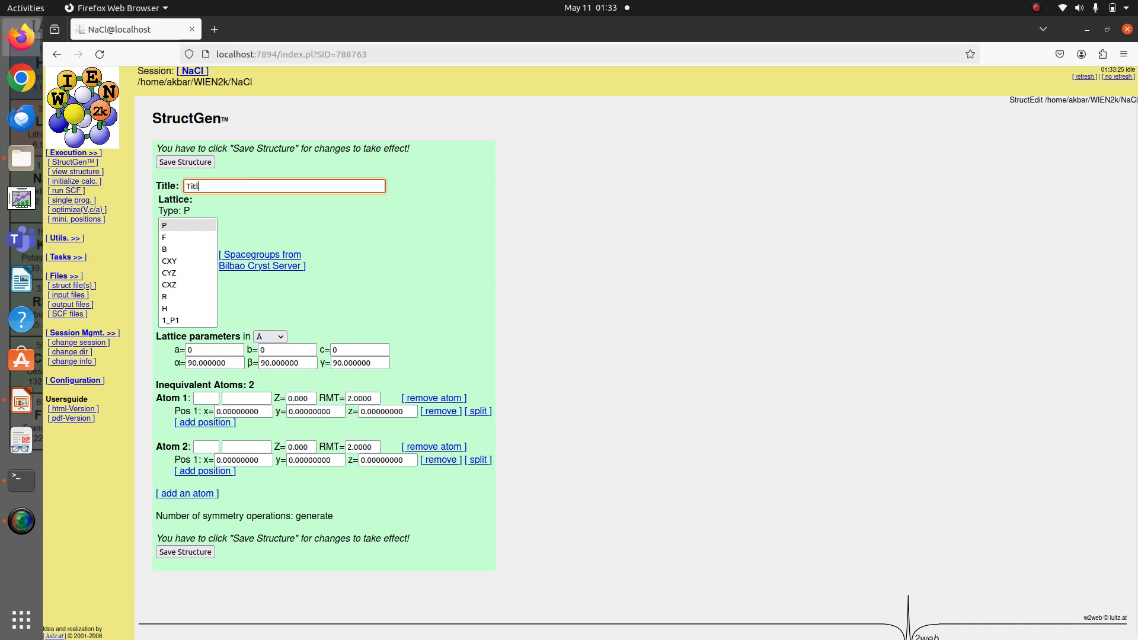
text(Na)
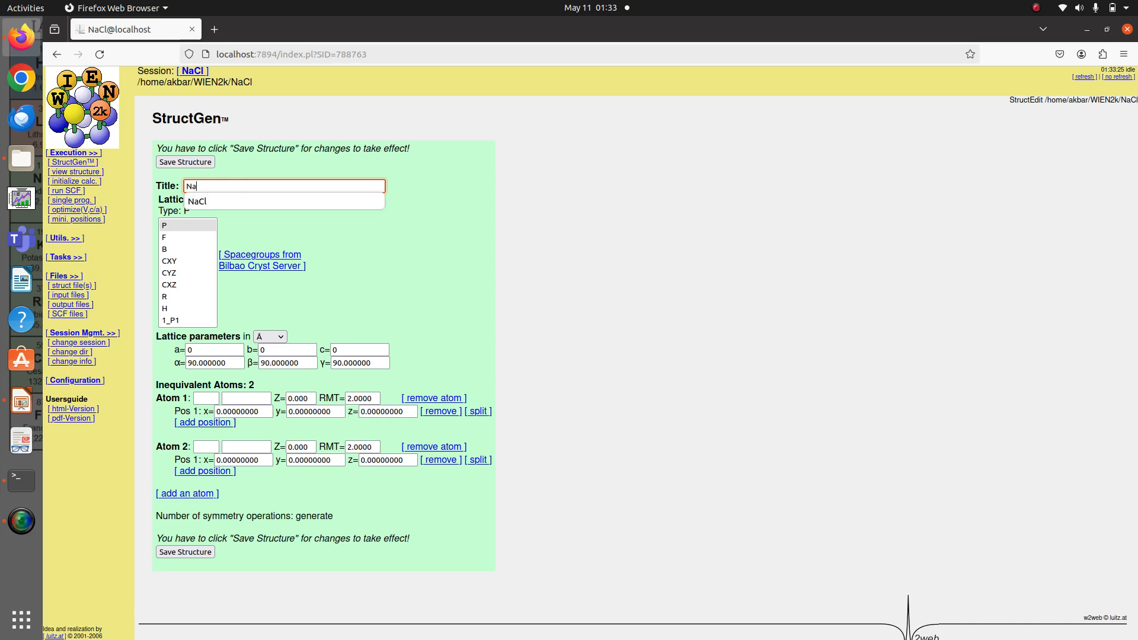
text(Cl)
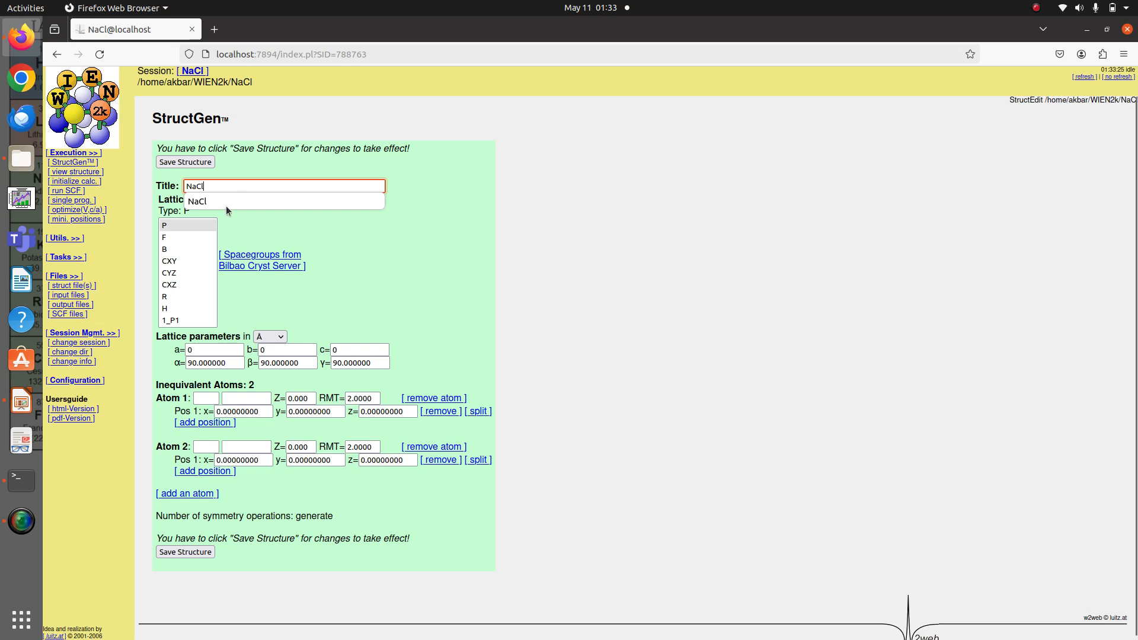
click(232, 199)
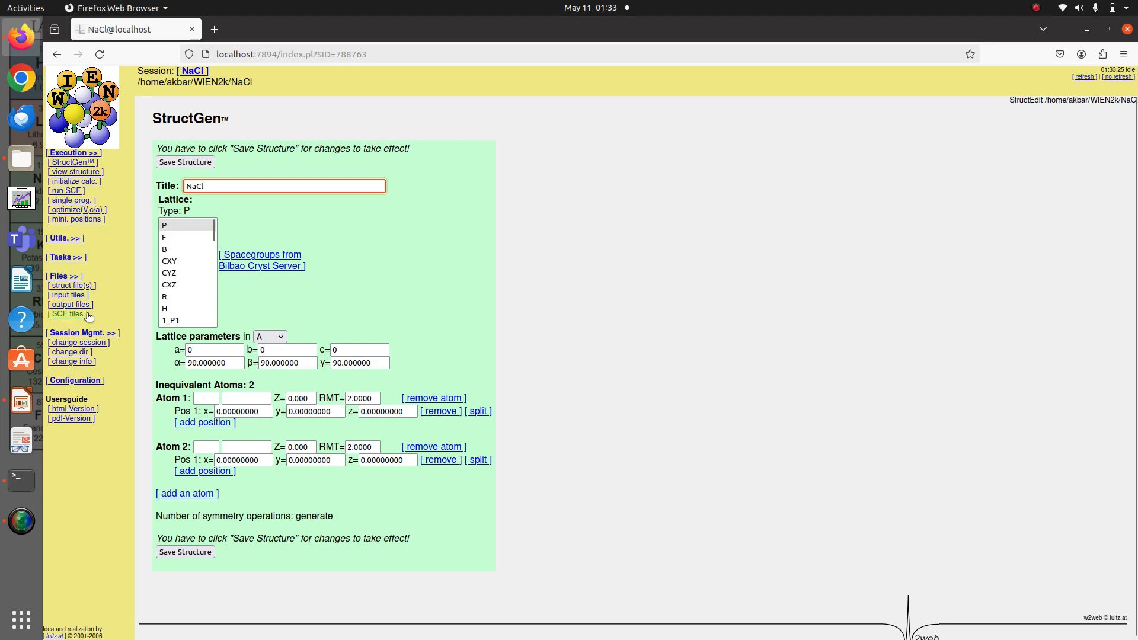
Switch to Google Chrome, search for "material project" and open the Materials Project home page, saving its registration form
click(24, 71)
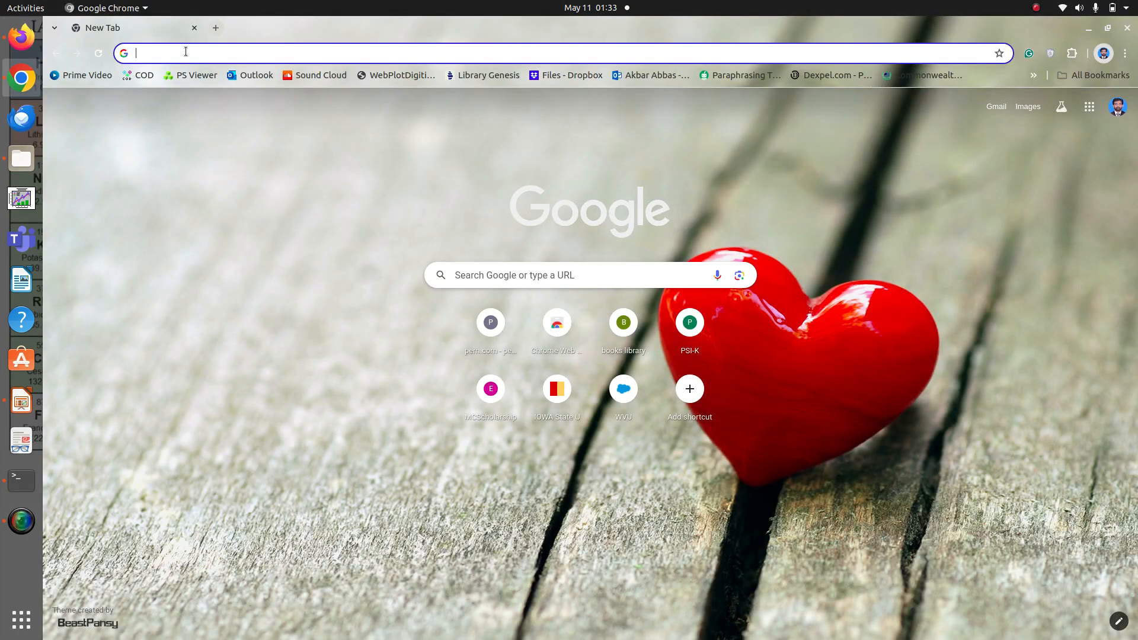
text(materi)
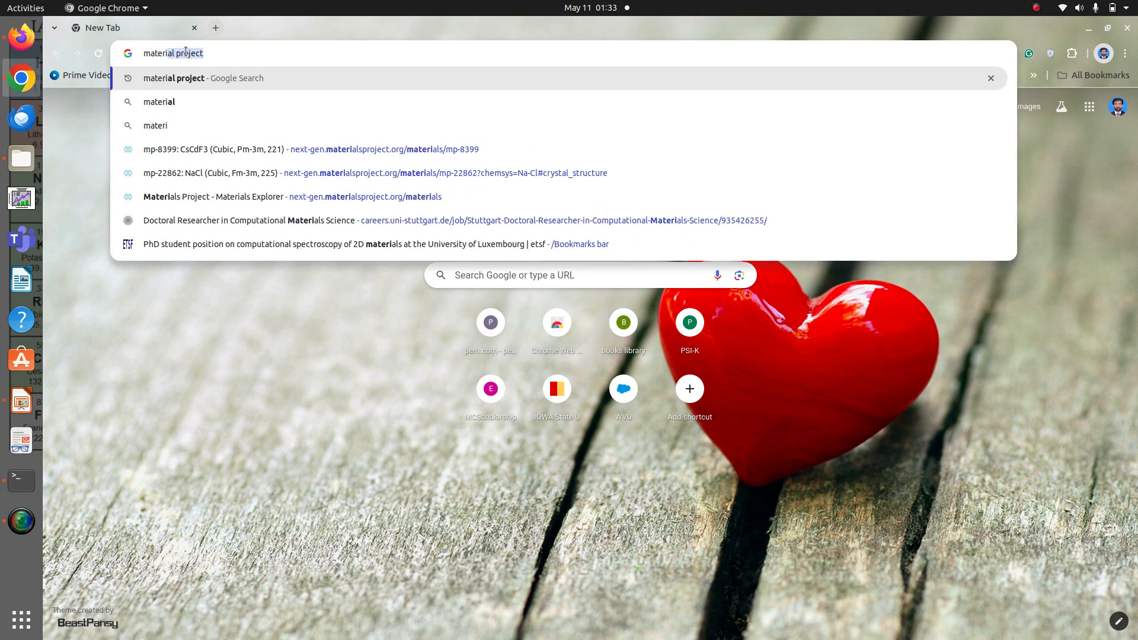
text(al)
key(Return)
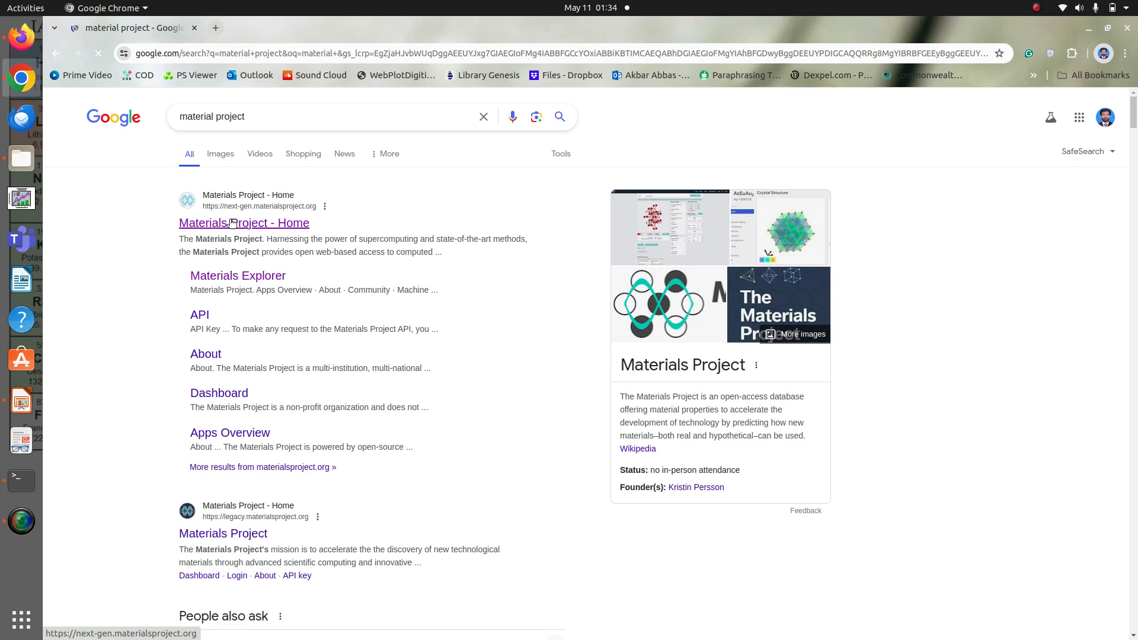
click(232, 223)
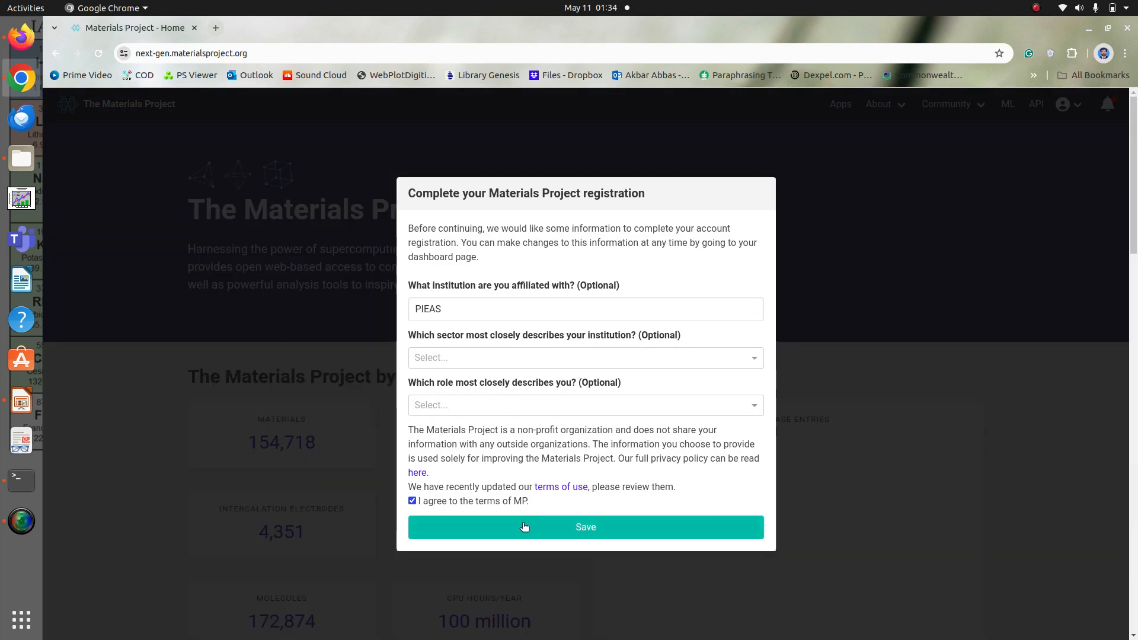
click(523, 526)
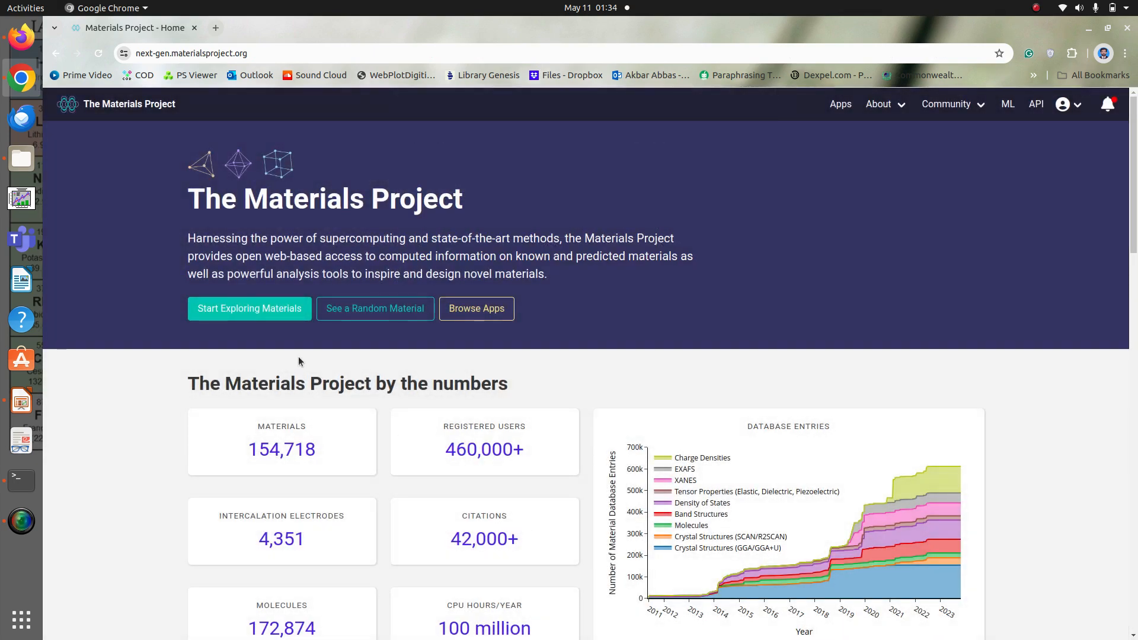
Search Materials Explorer for materials containing only Na and Cl, and open the cubic Fm-3m NaCl entry mp-22862
click(268, 316)
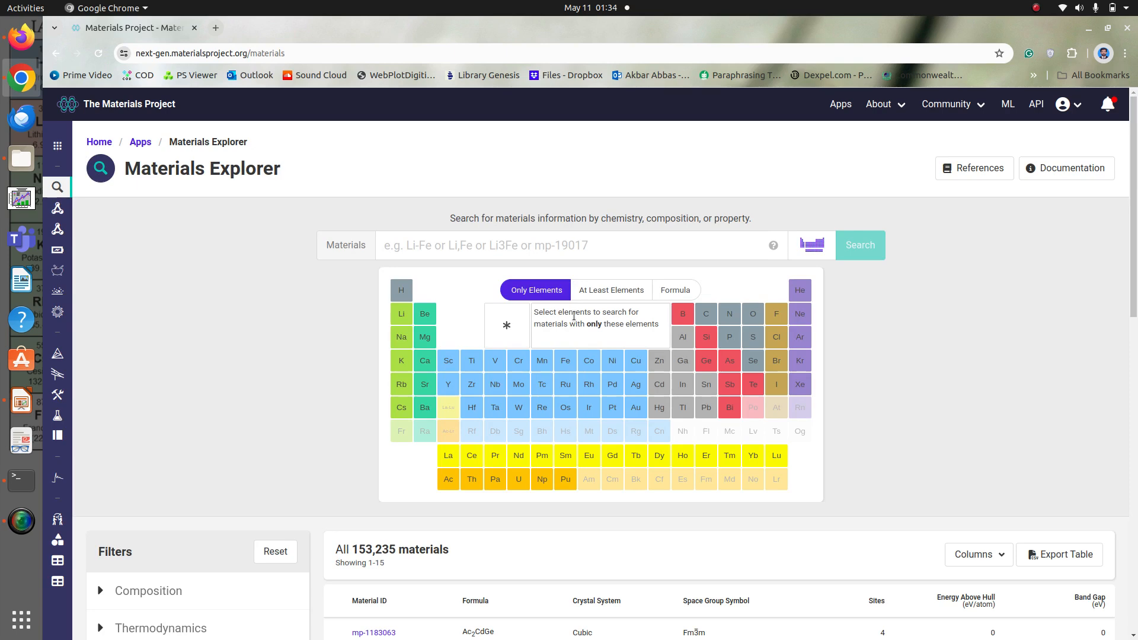
click(406, 347)
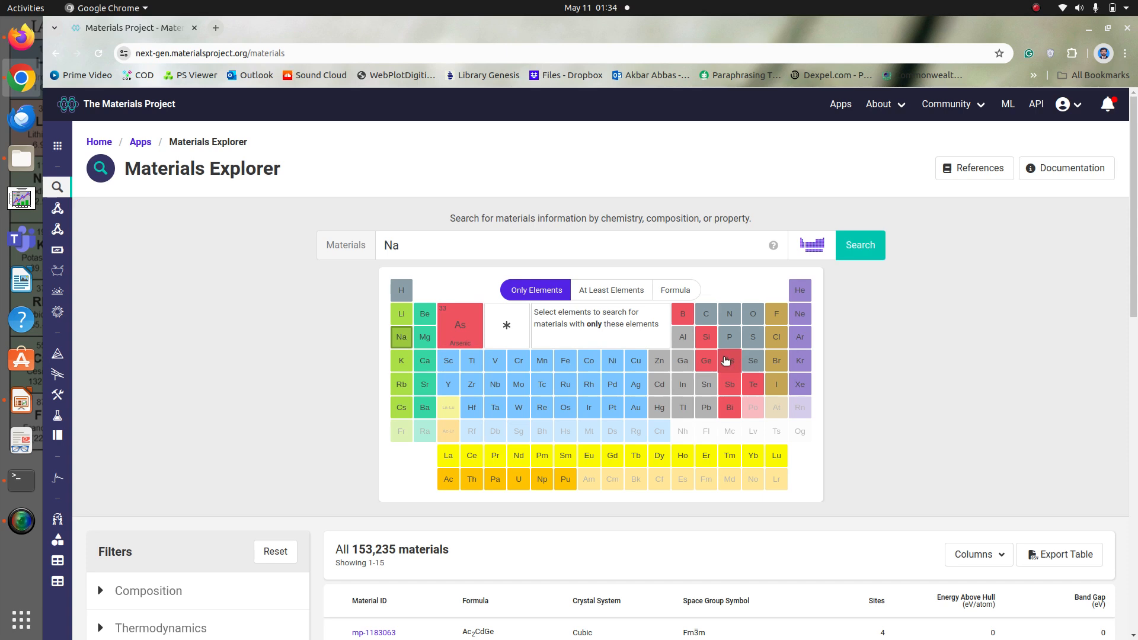
click(780, 340)
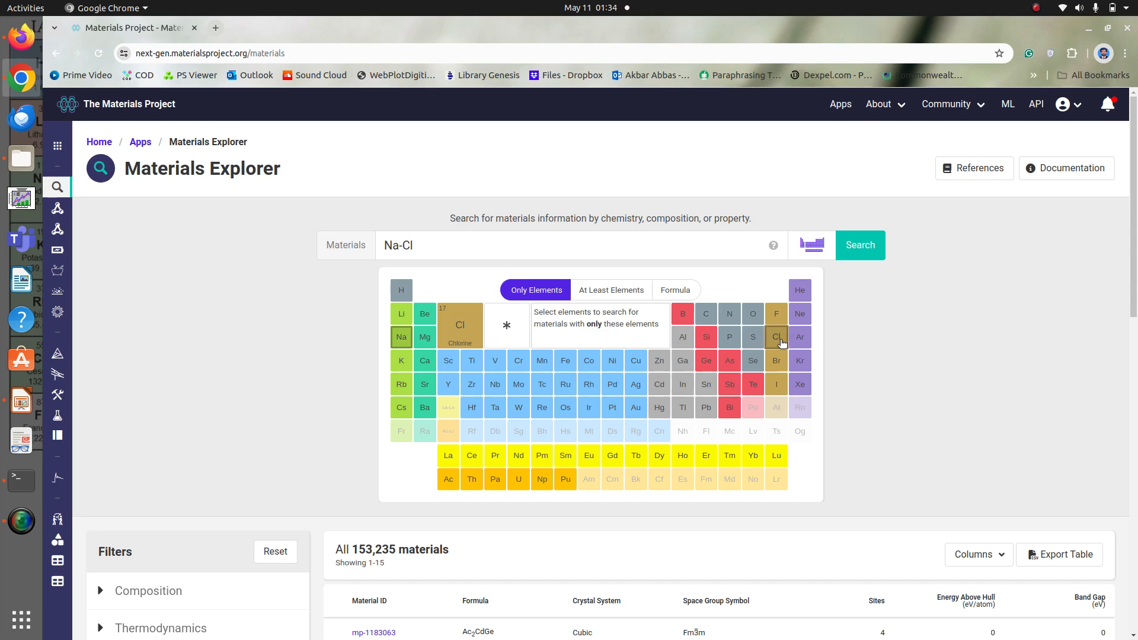
click(860, 245)
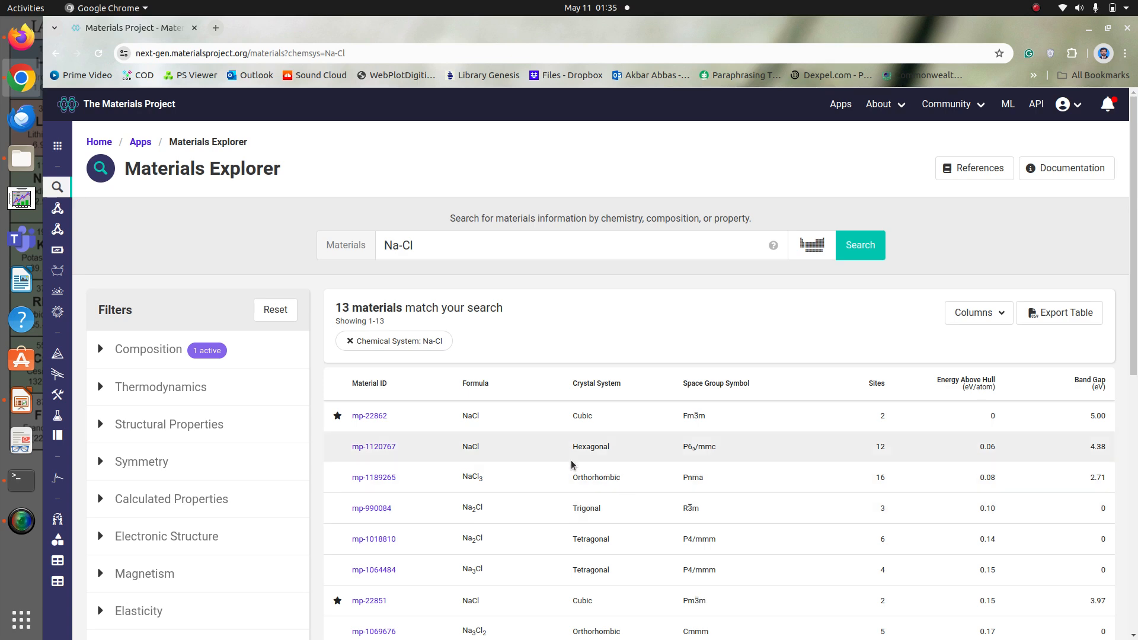
click(371, 417)
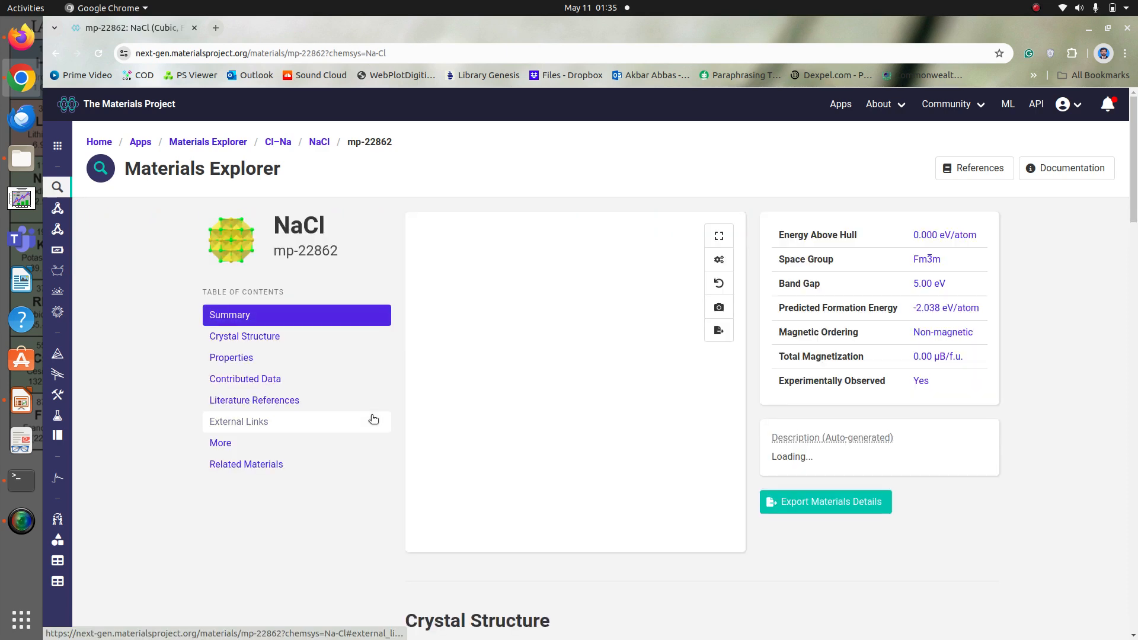
Check NaCl's lattice, symmetry and atomic positions, then switch to Firefox and set the StructGen lattice to spacegroup 225_Fm-3m
scroll(373, 417, down, 1)
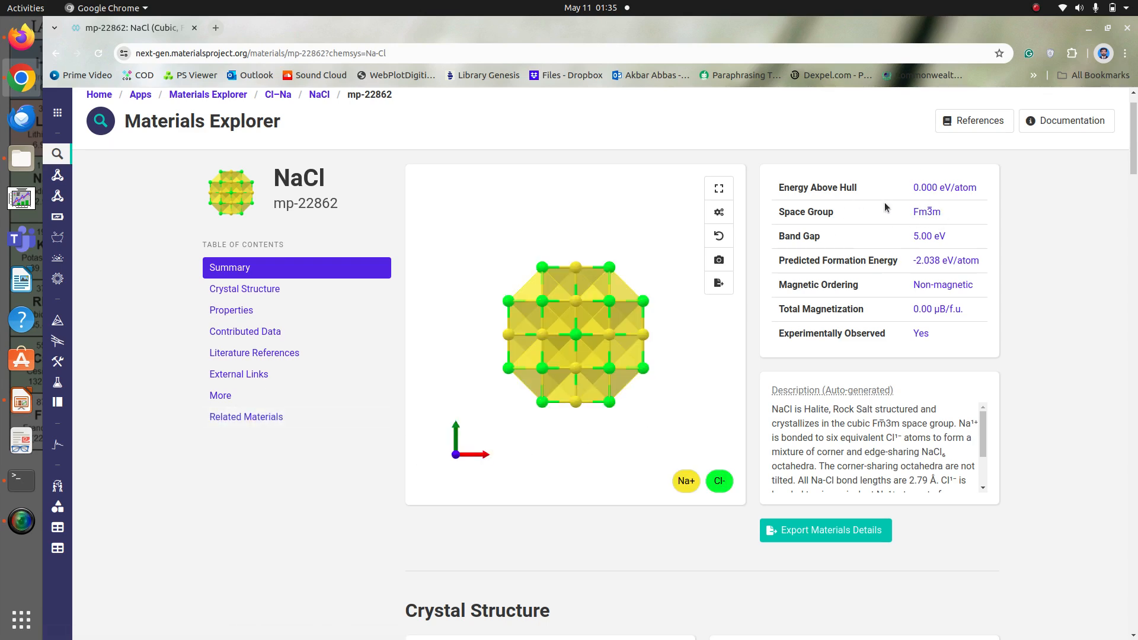
scroll(865, 332, down, 2)
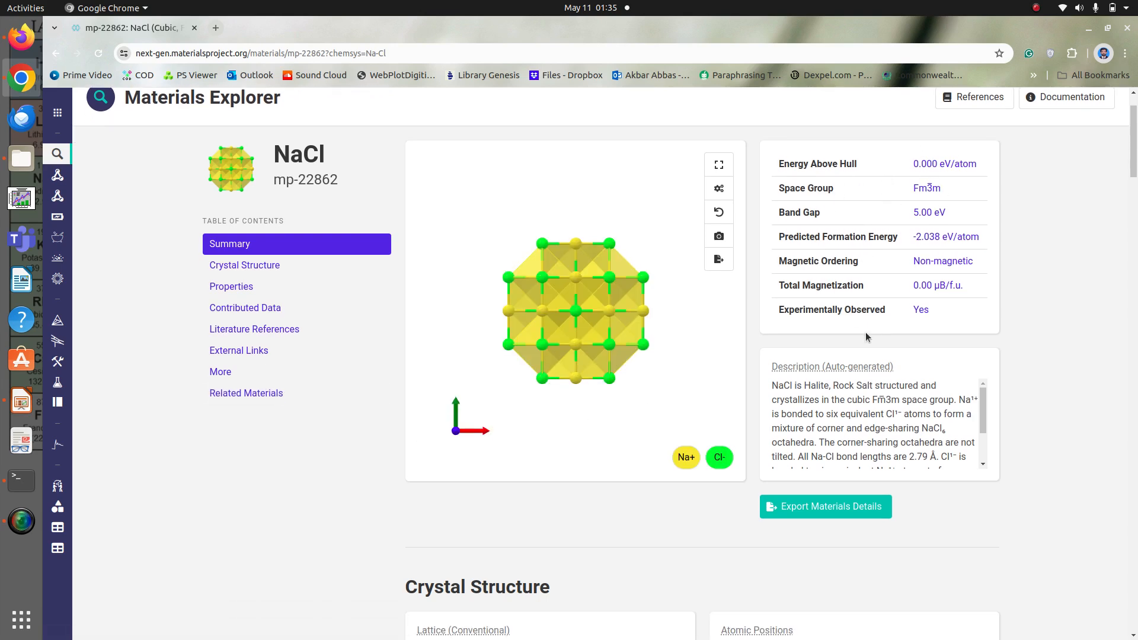
scroll(866, 332, down, 5)
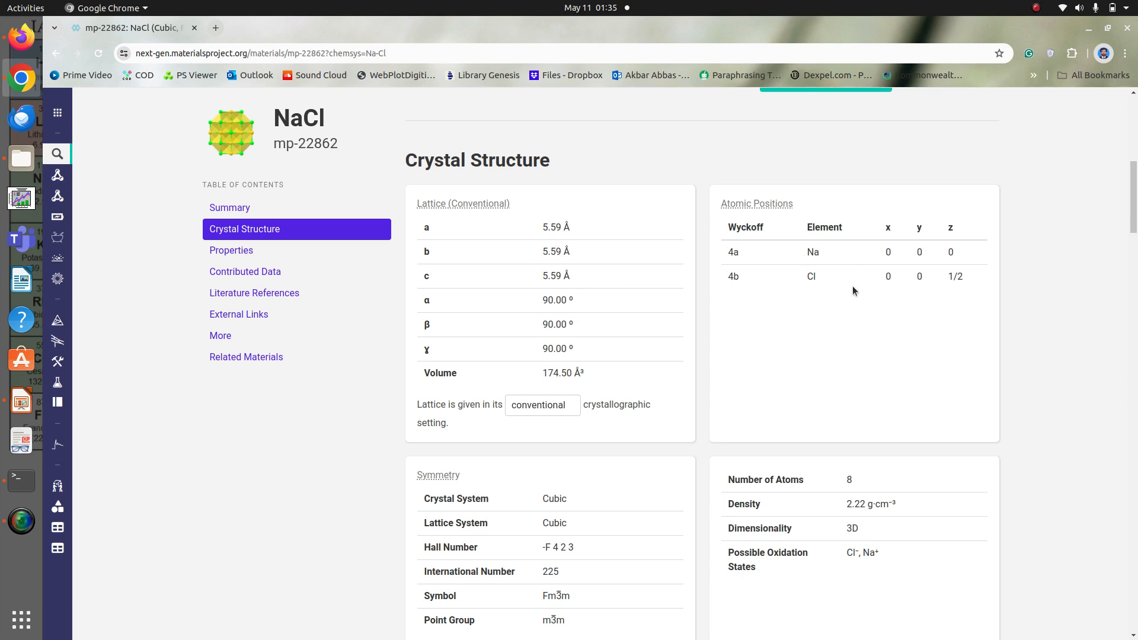
scroll(854, 291, down, 2)
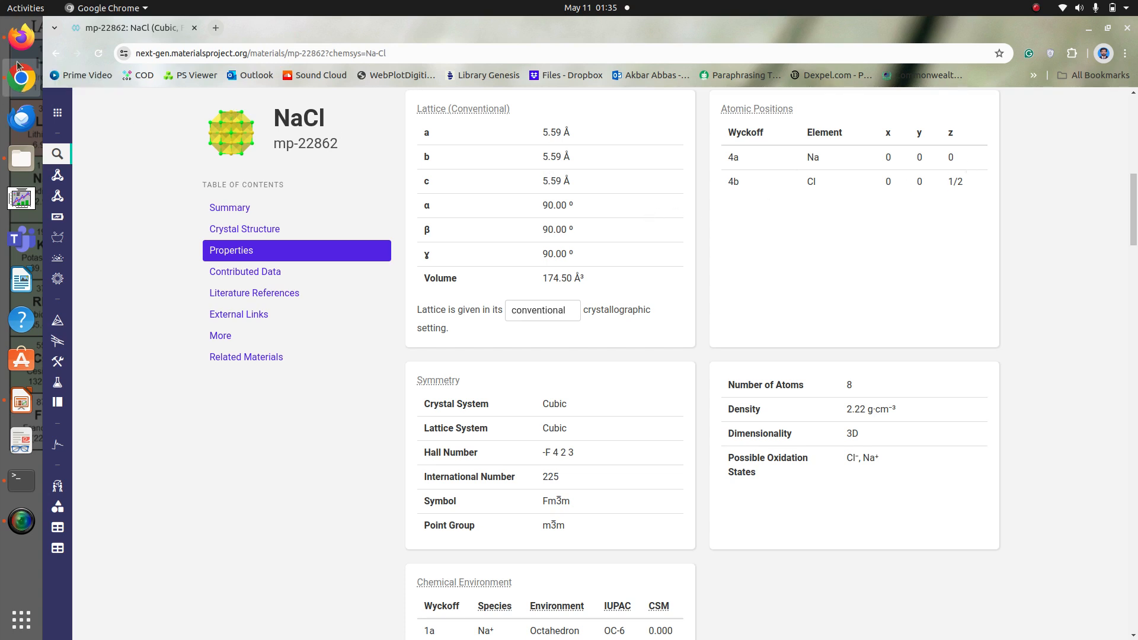
click(20, 33)
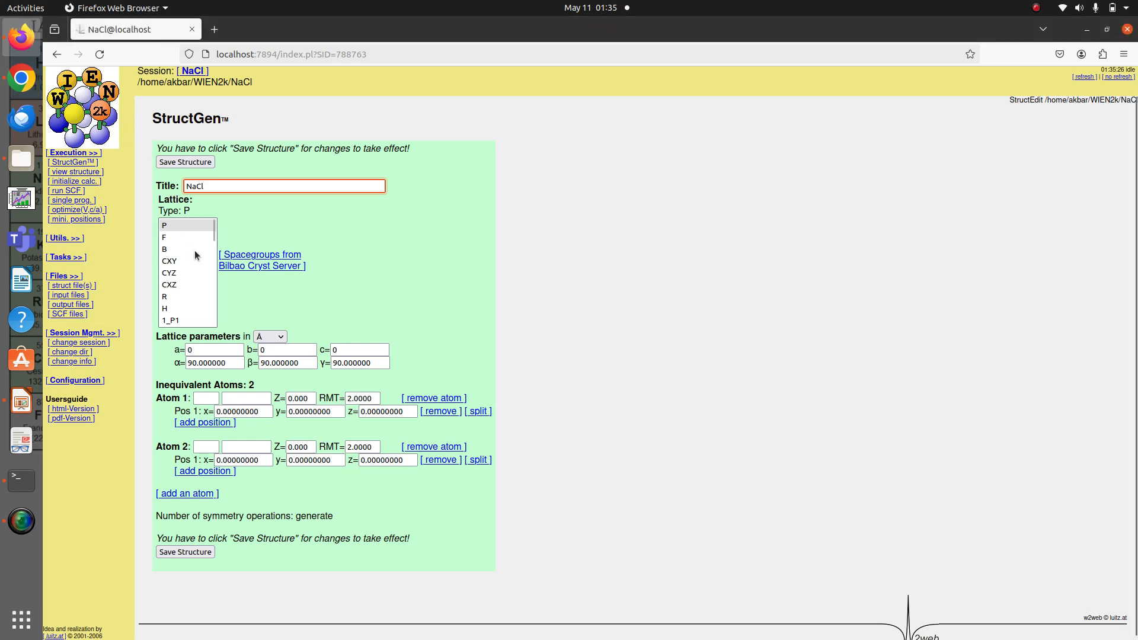
drag(212, 236, 217, 325)
click(186, 261)
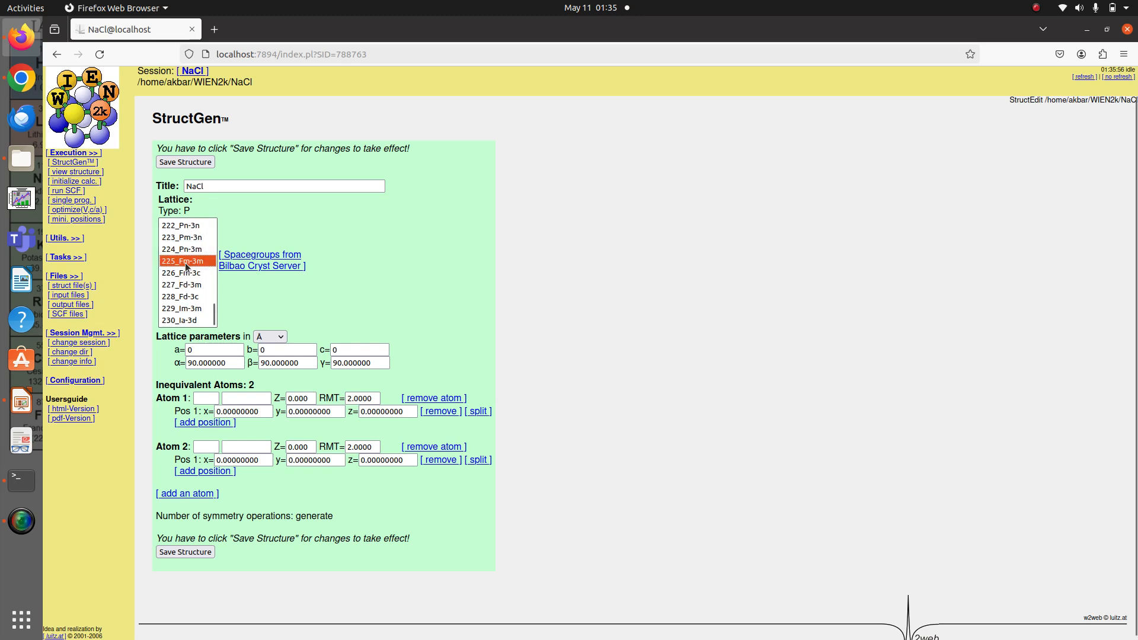
Set the lattice parameters a, b and c to 5.59 Å each
click(218, 352)
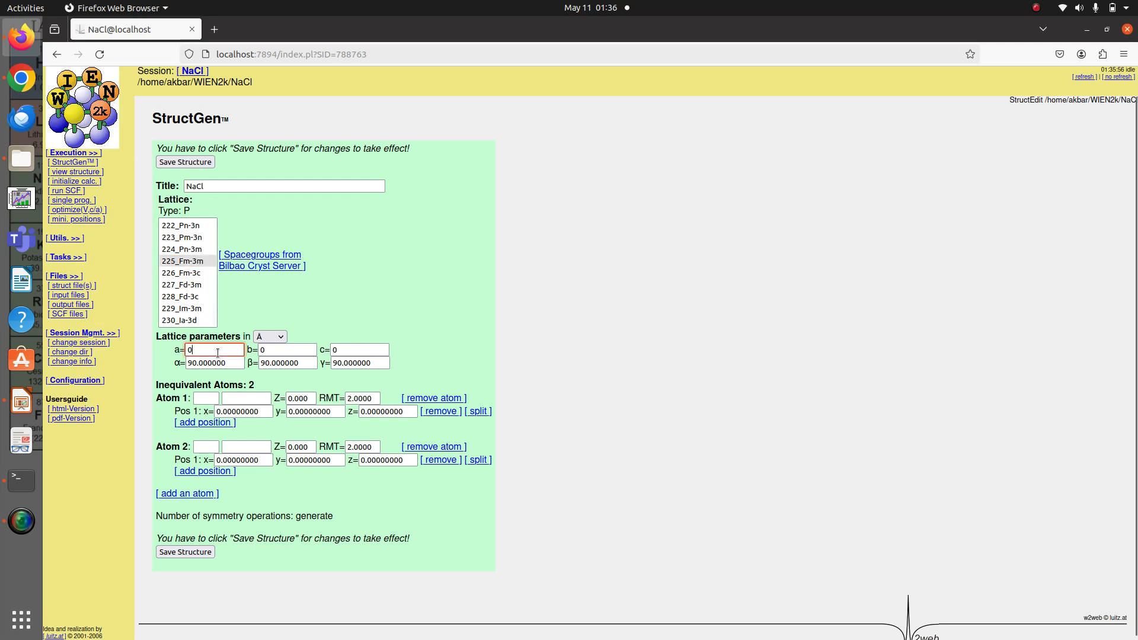
key(BackSpace)
text(5)
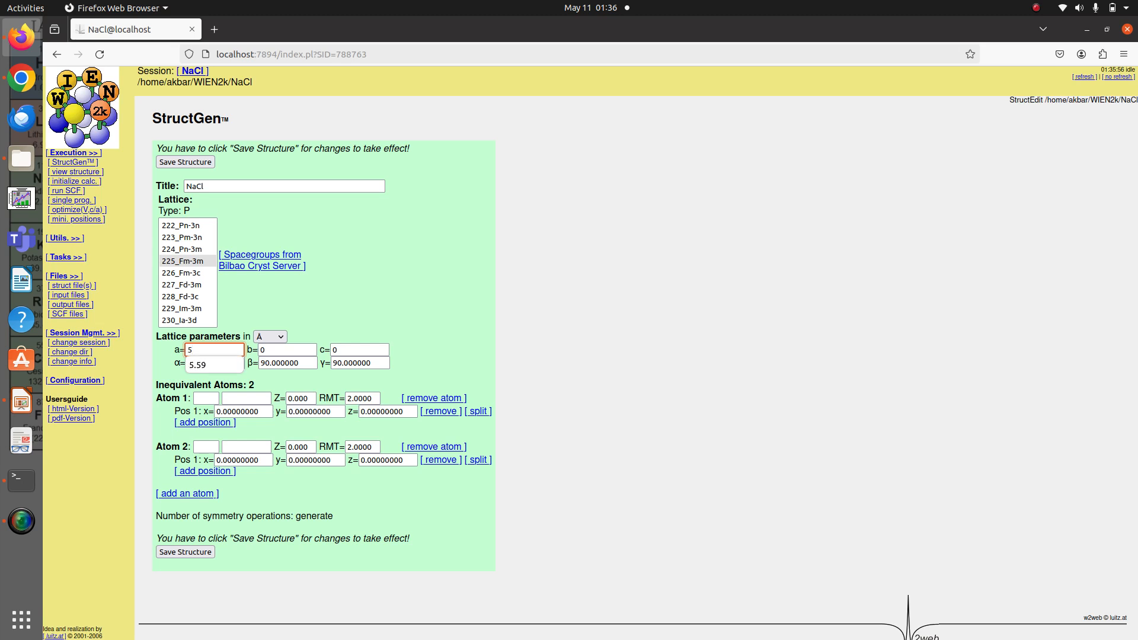
text(.59)
key(Tab)
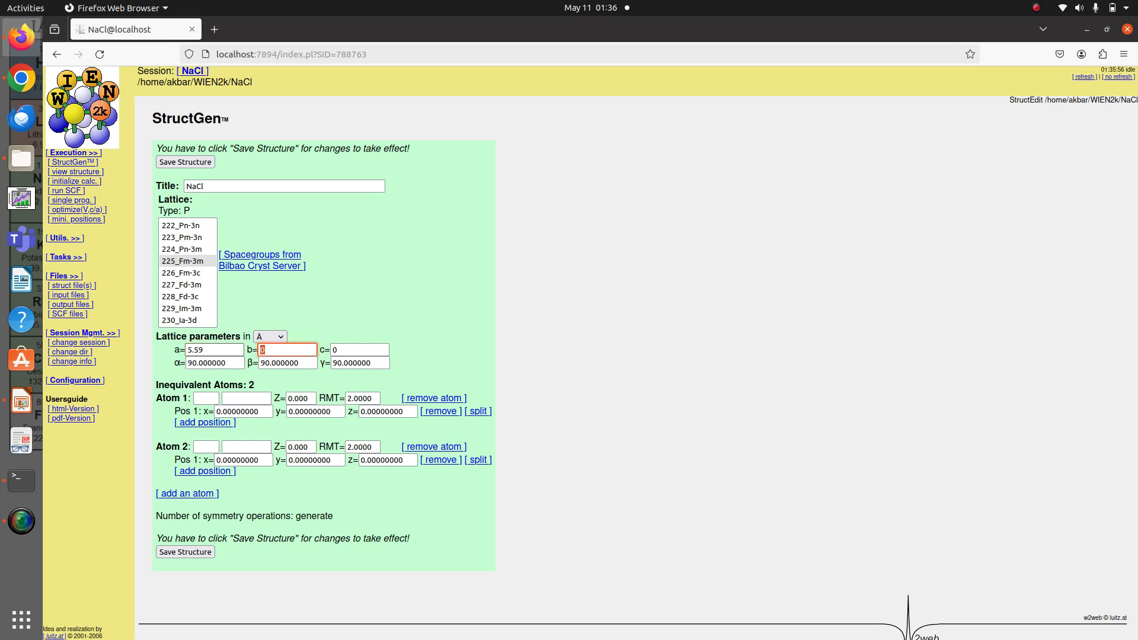
text(5)
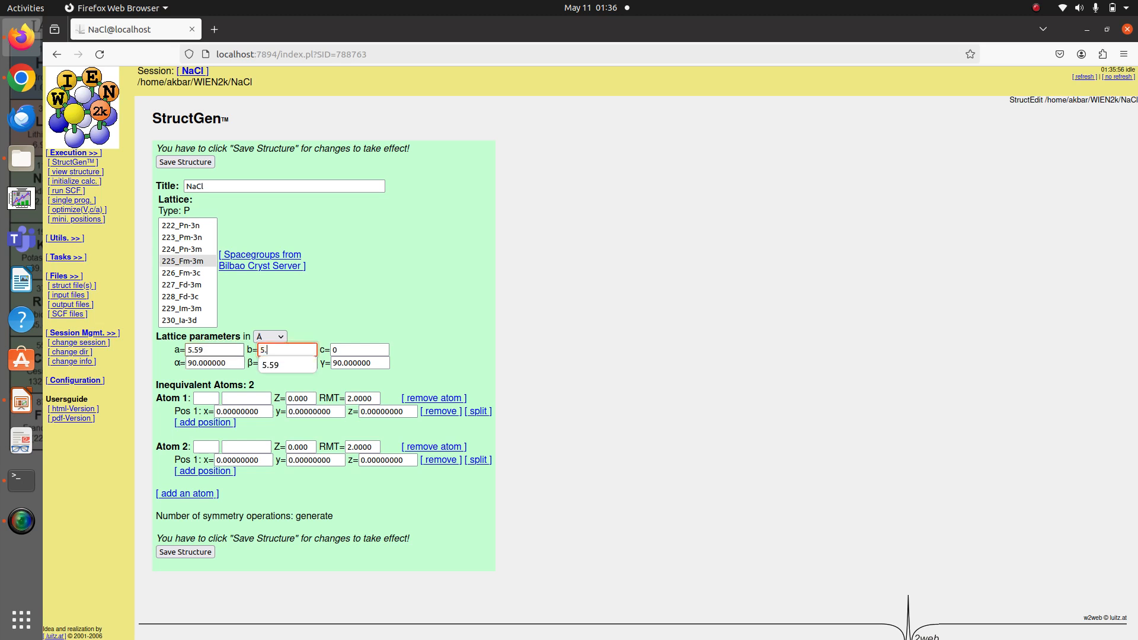
text(.59)
key(Tab)
text(5)
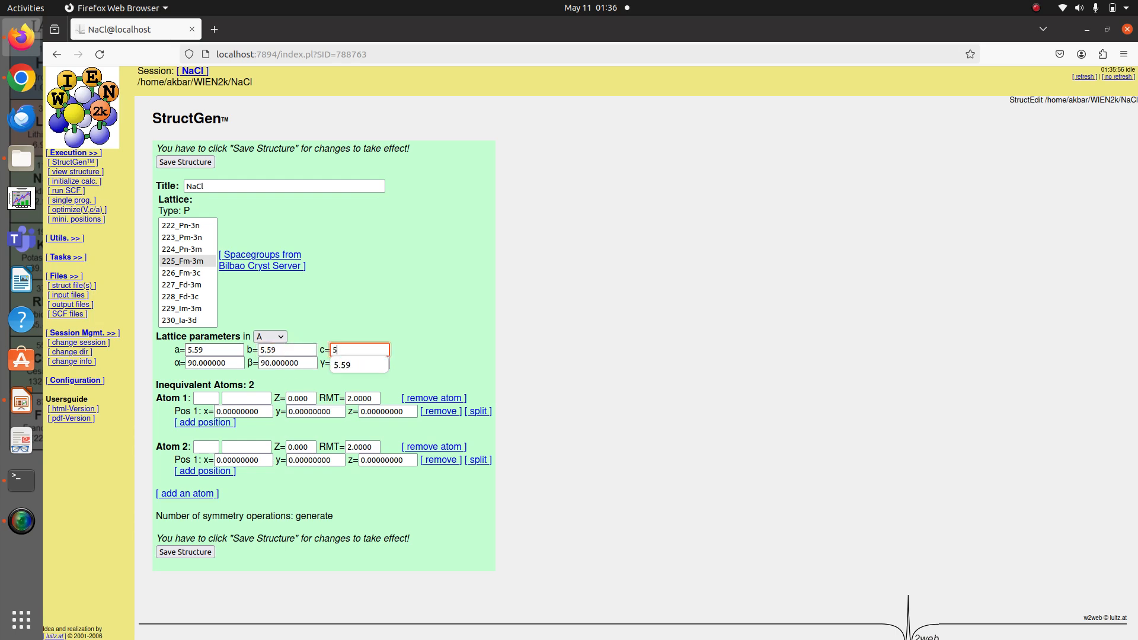
text(.59)
click(334, 318)
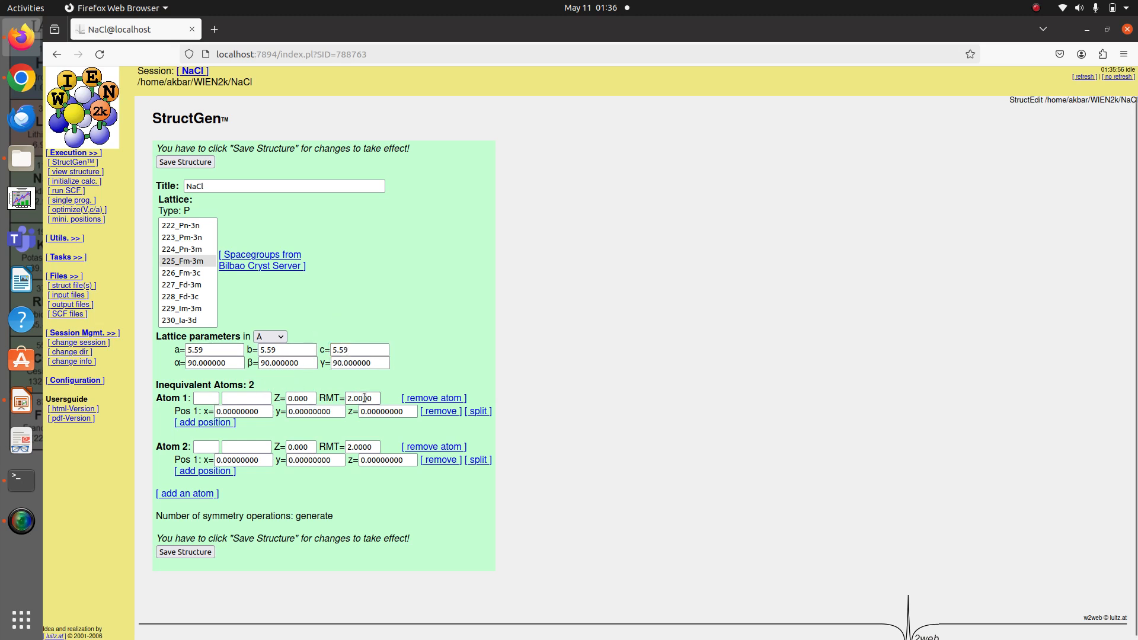
Name atom 1 Na and atom 2 Cl in the inequivalent atoms section
click(207, 402)
text(Na)
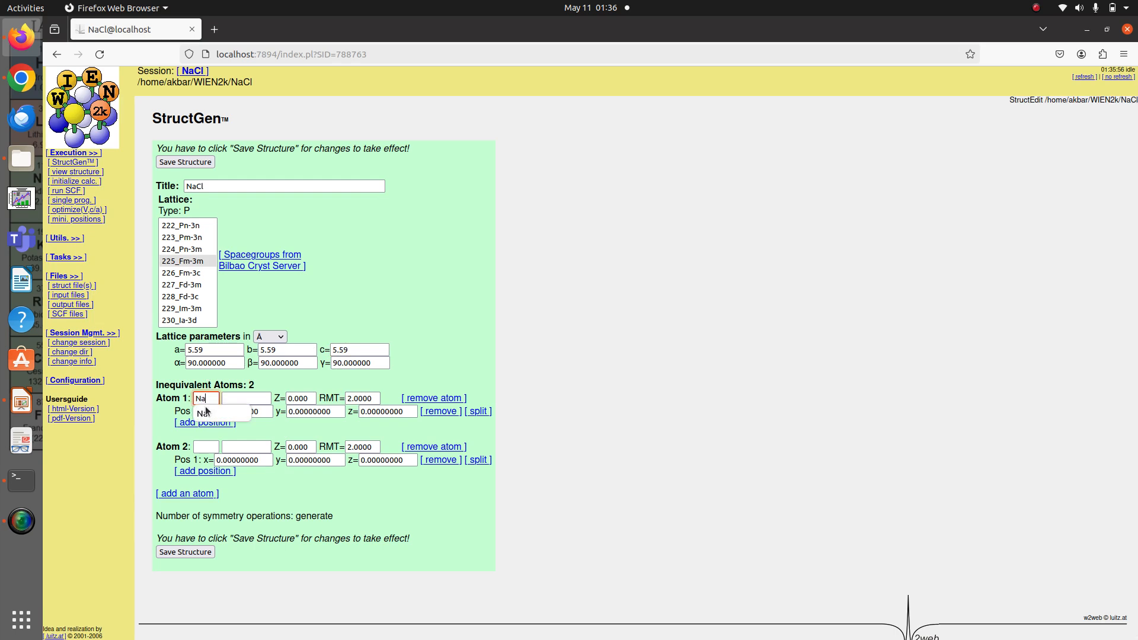
click(206, 447)
text(Cl)
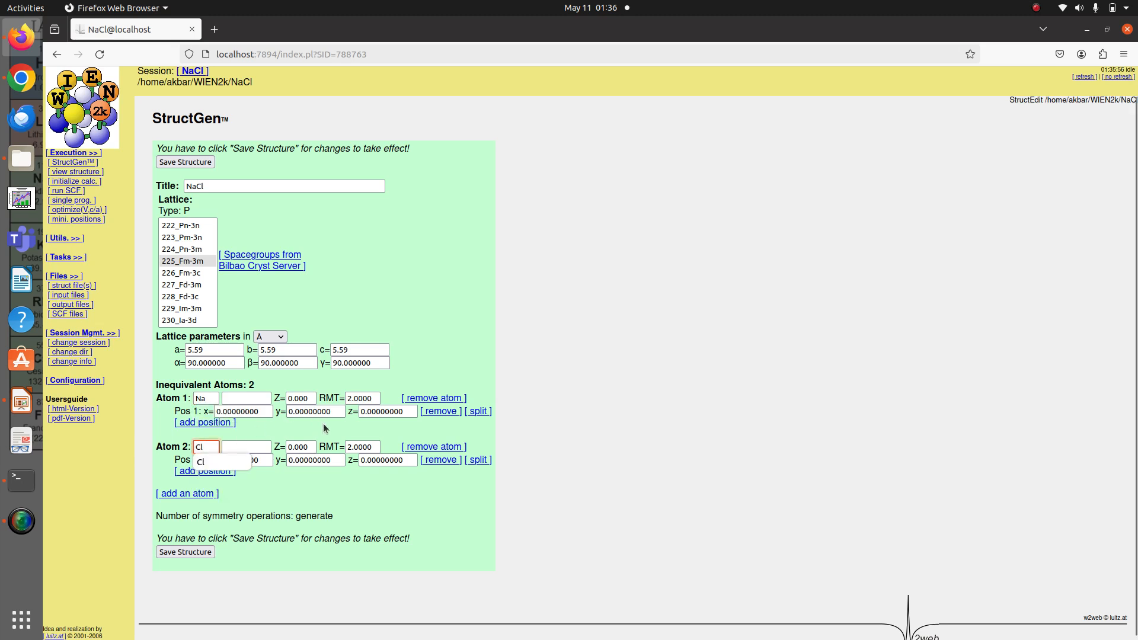
click(264, 500)
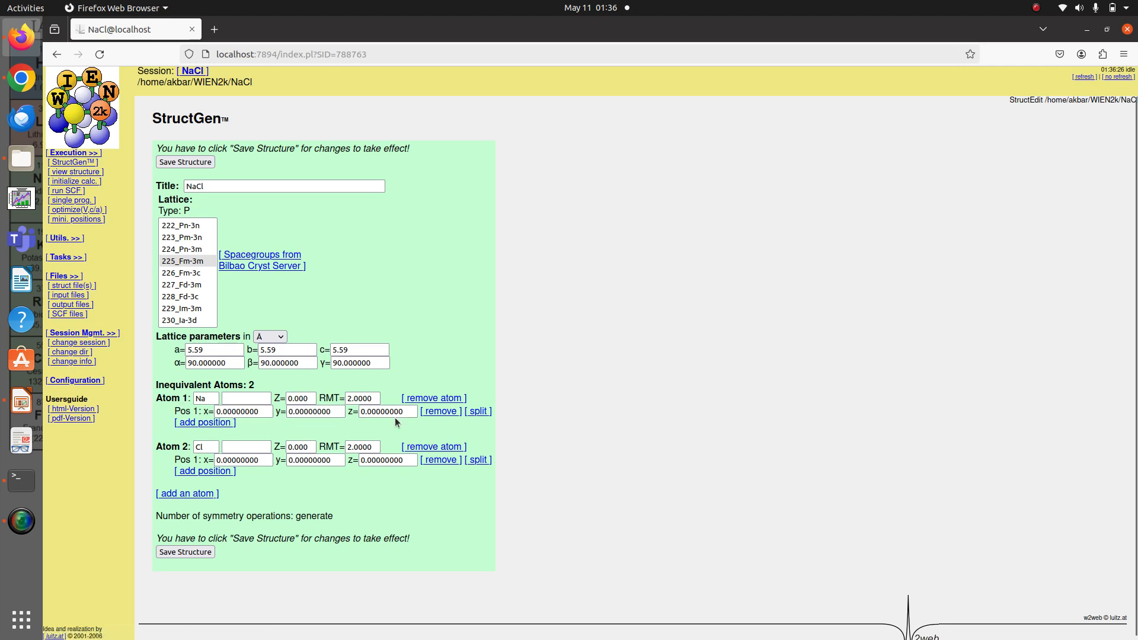
Set the Cl atom's z position to 0.5 and save the structure
click(374, 460)
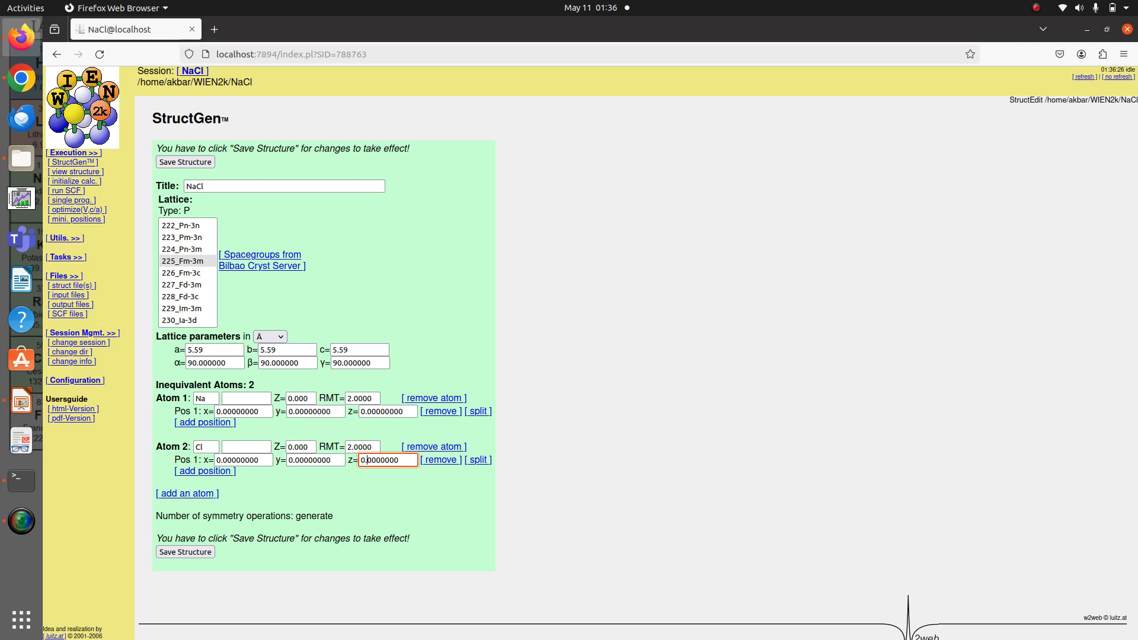
text(5)
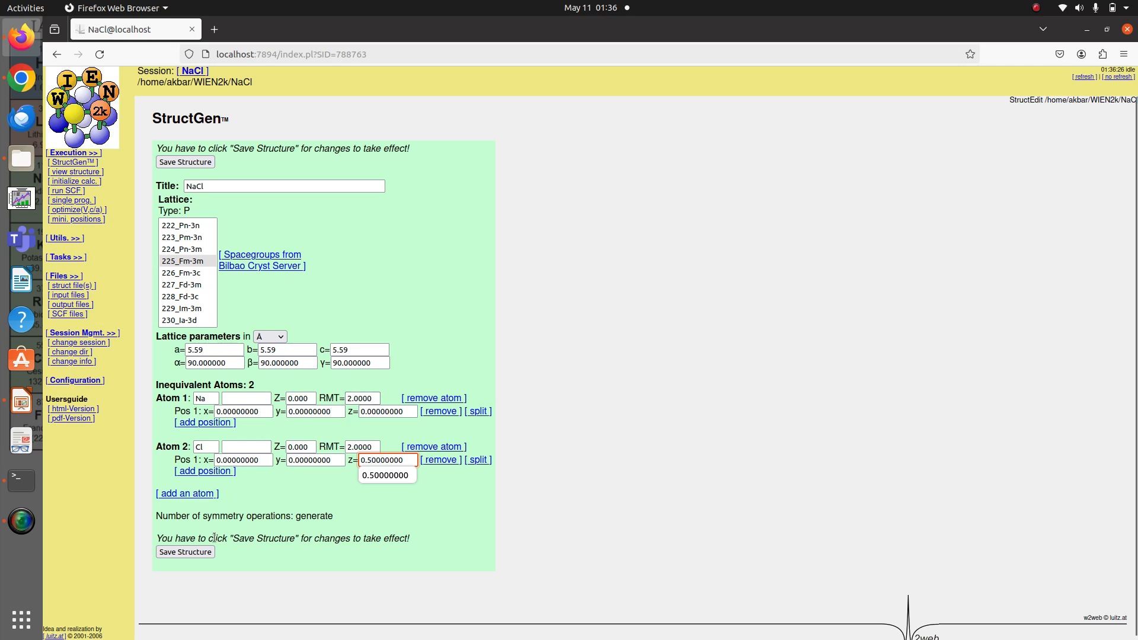
click(191, 553)
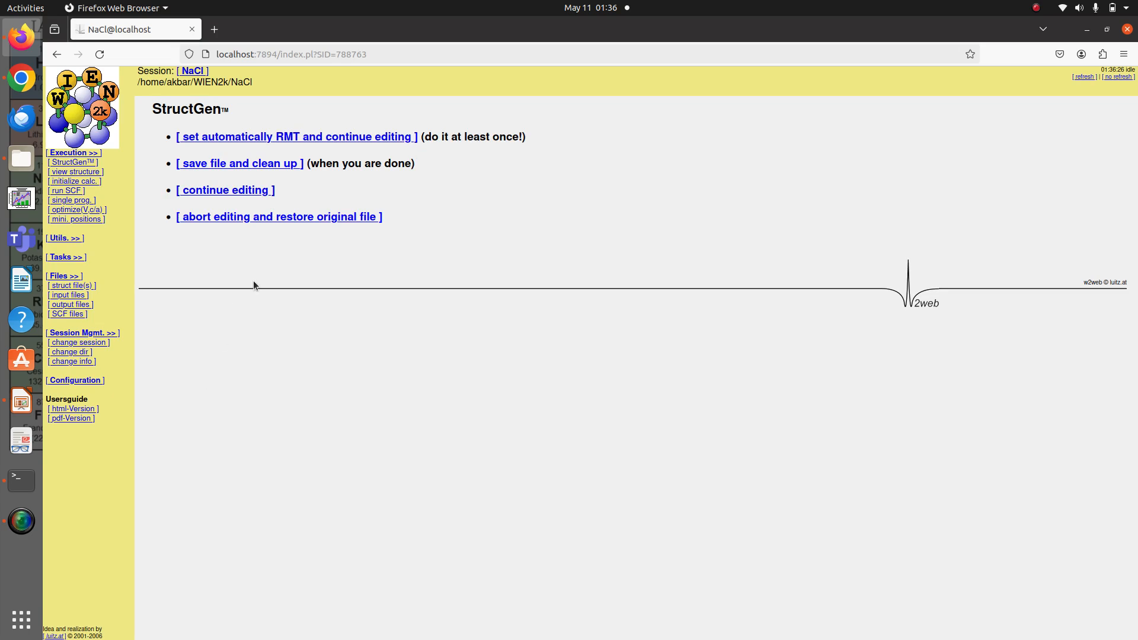
Determine the RMTs automatically with a 0 % reduction using the new scheme, and save the structure file with cleanup
click(294, 139)
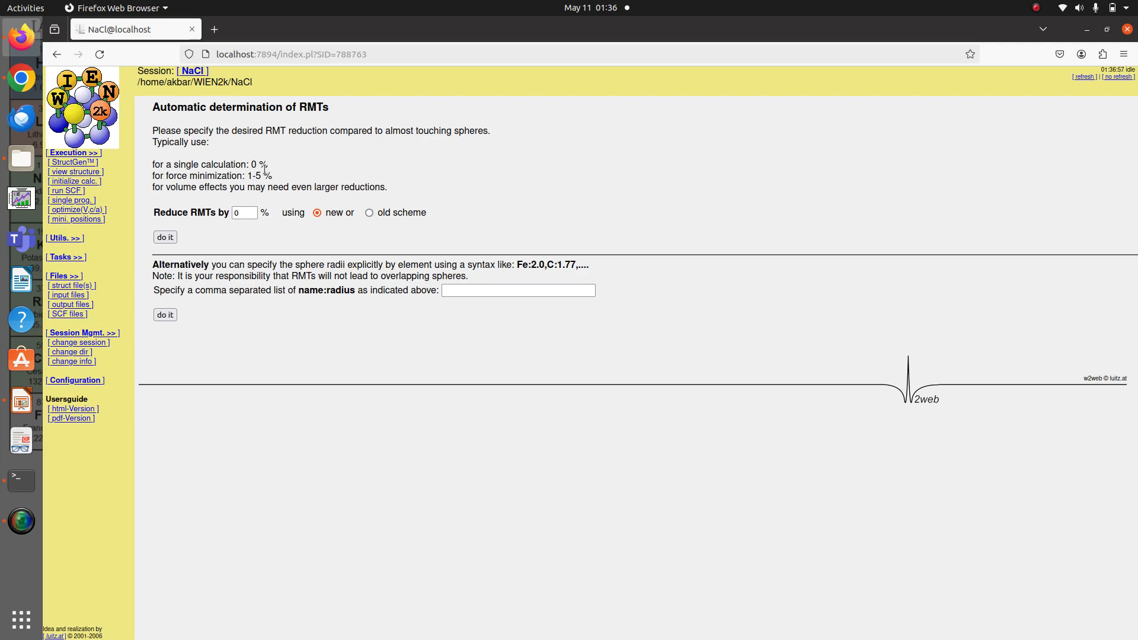
click(248, 215)
click(166, 242)
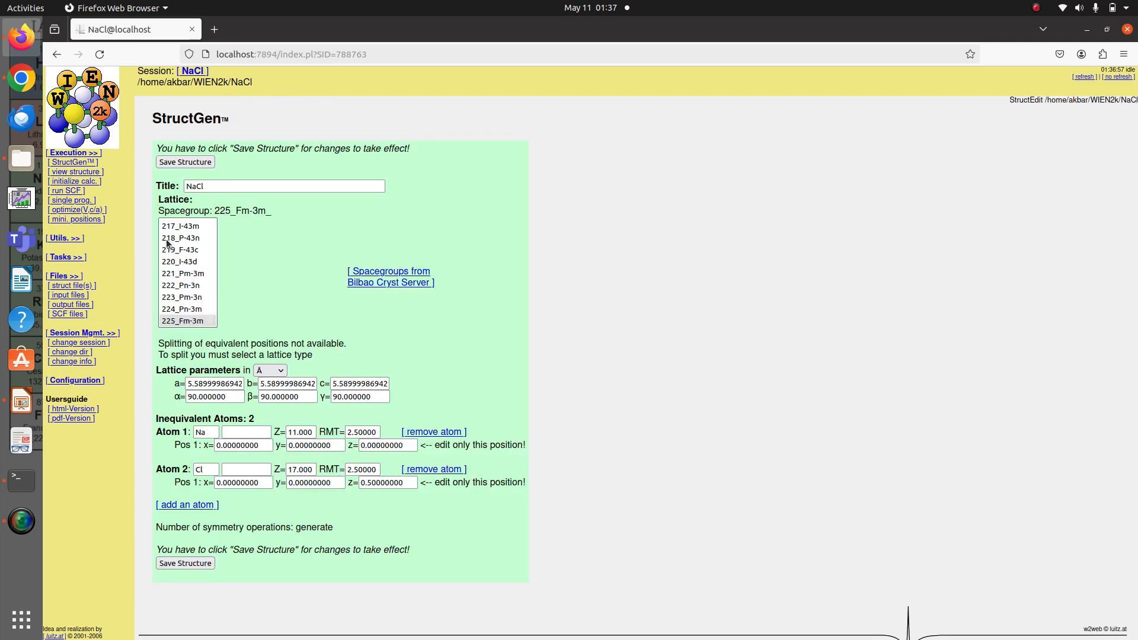
click(185, 563)
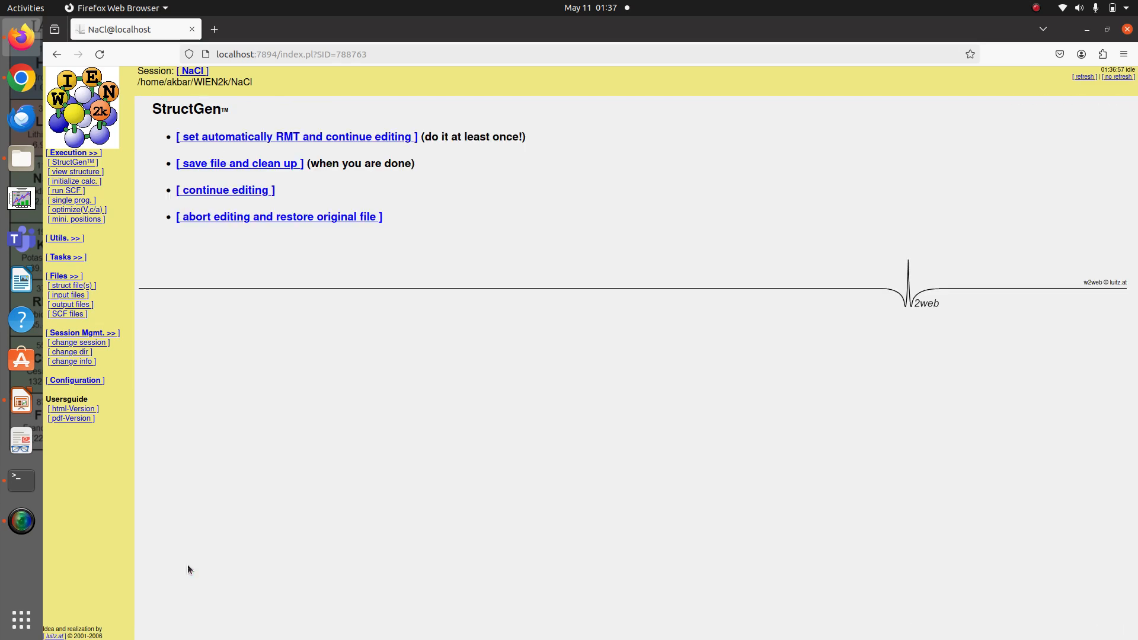
click(274, 164)
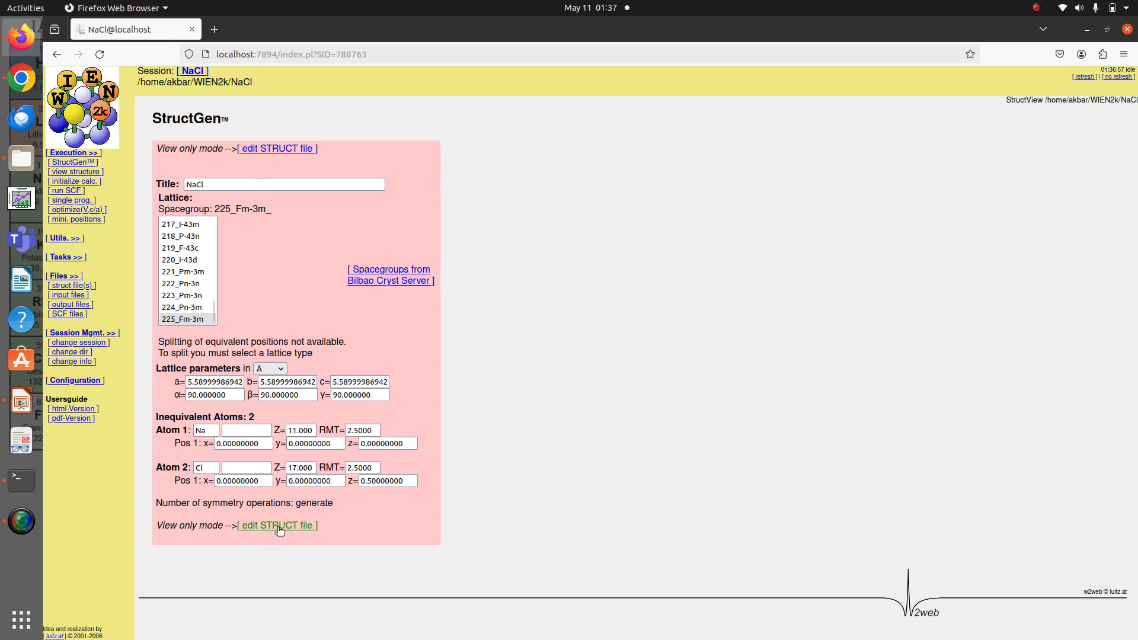
click(279, 527)
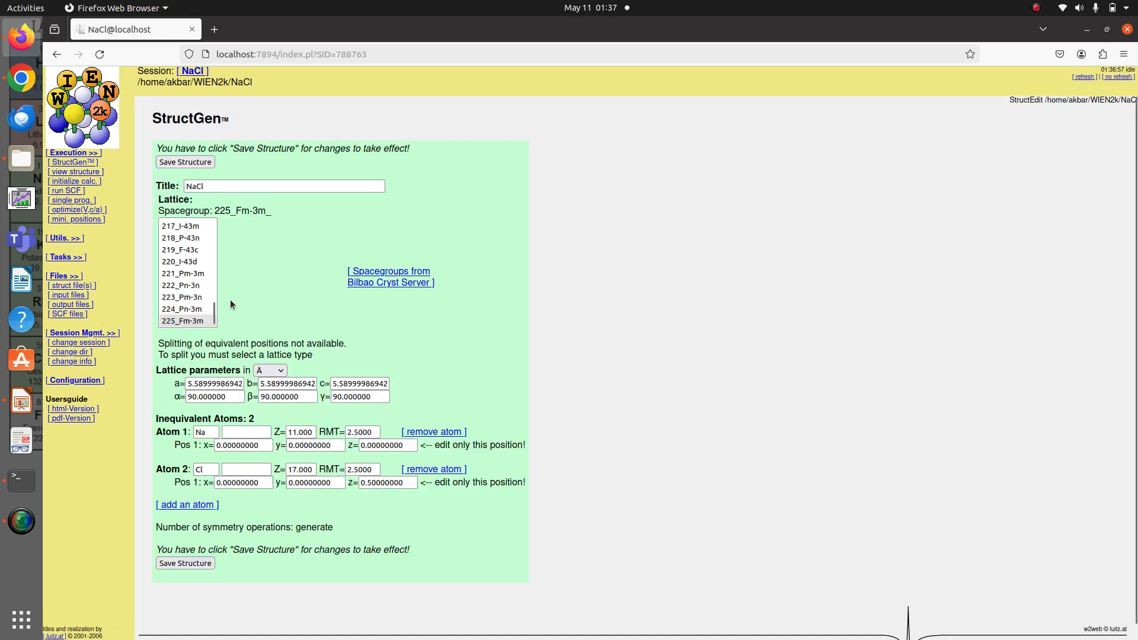
click(184, 163)
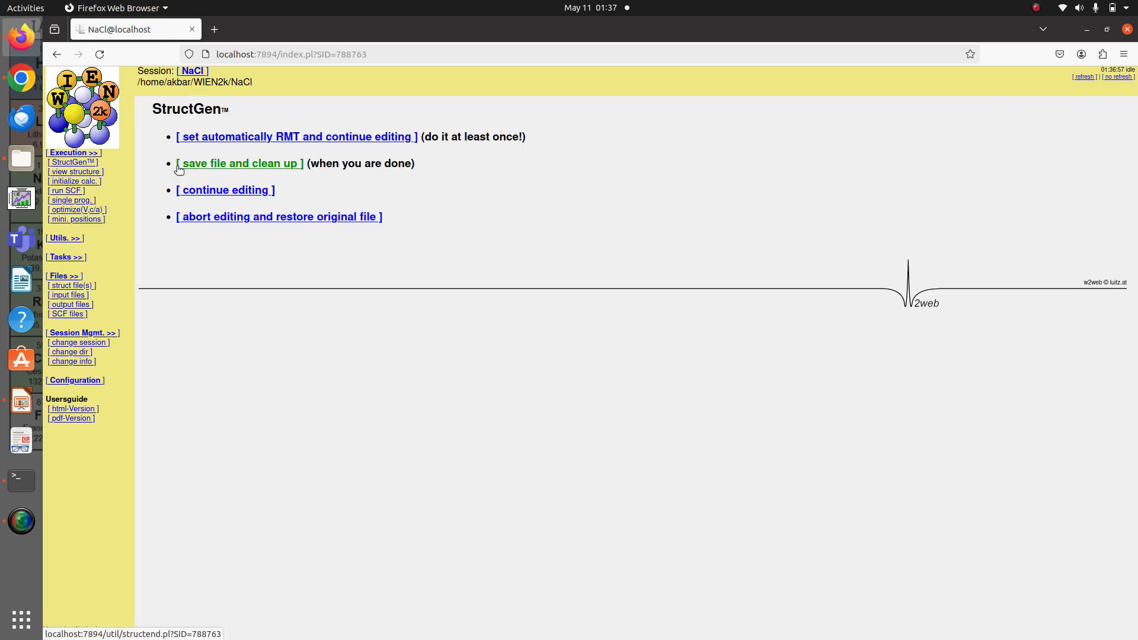
click(219, 218)
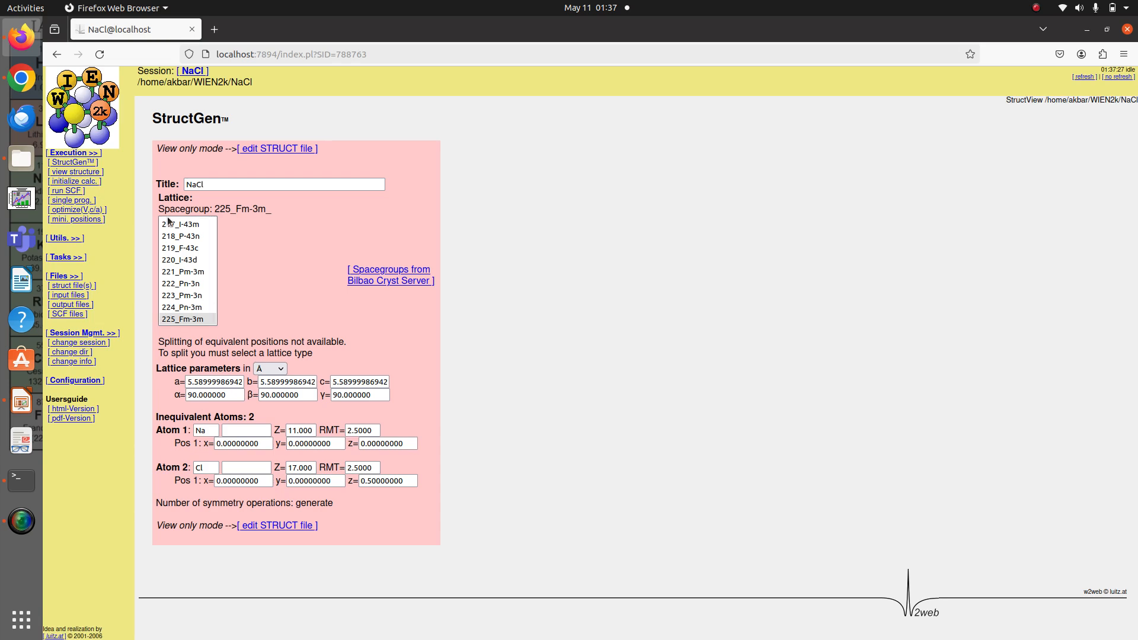
View the NaCl structure in a maximized XCrySDen window and rotate the cell to inspect it in 3D
click(84, 176)
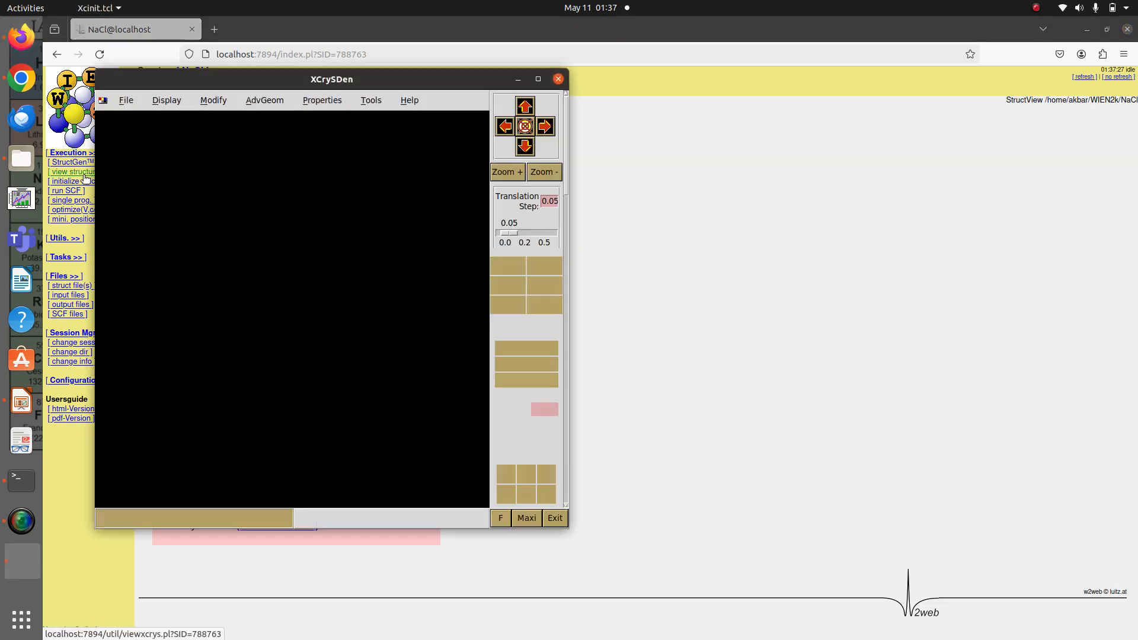
click(538, 79)
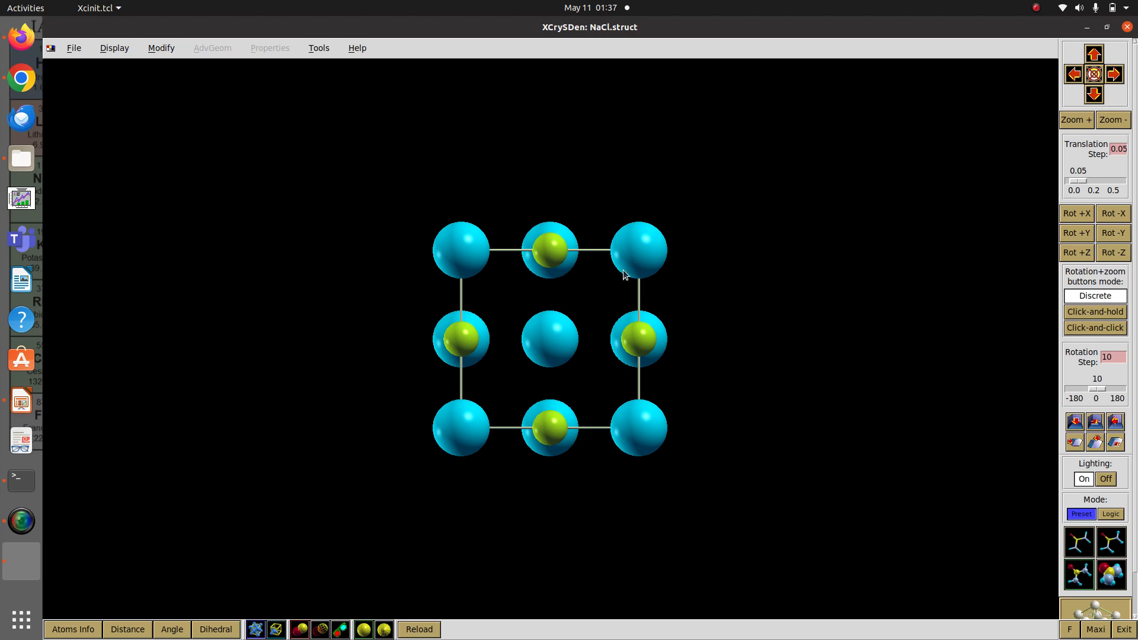
drag(624, 274, 571, 358)
drag(531, 381, 592, 415)
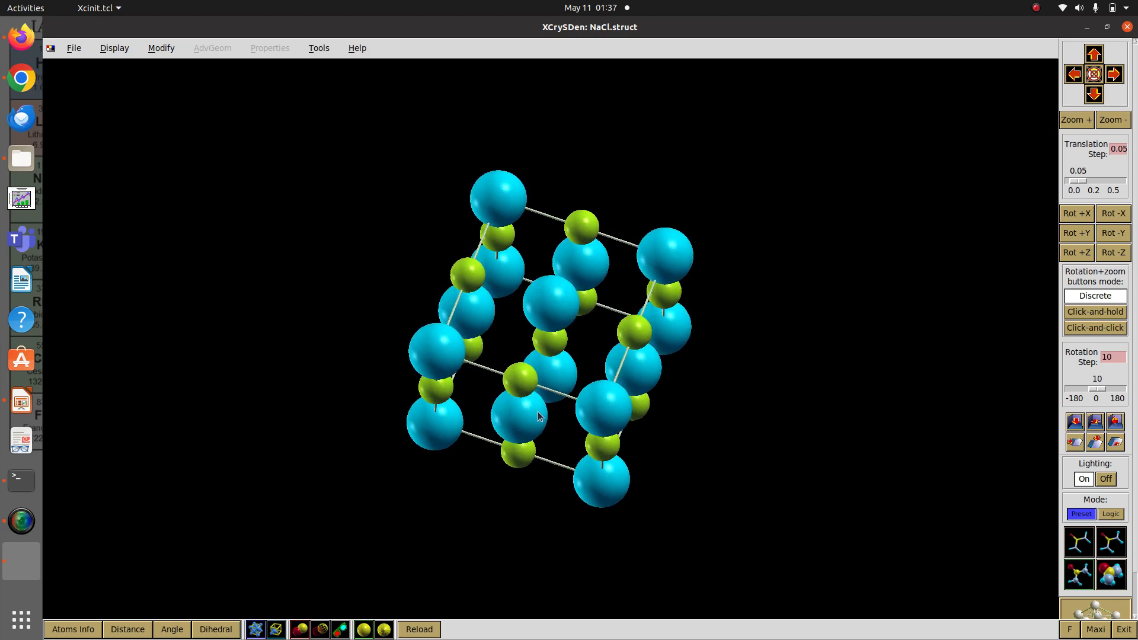
Show the atomic symbols on the atoms, examine the Na and Cl positions from another angle, and close XCrySDen
click(118, 51)
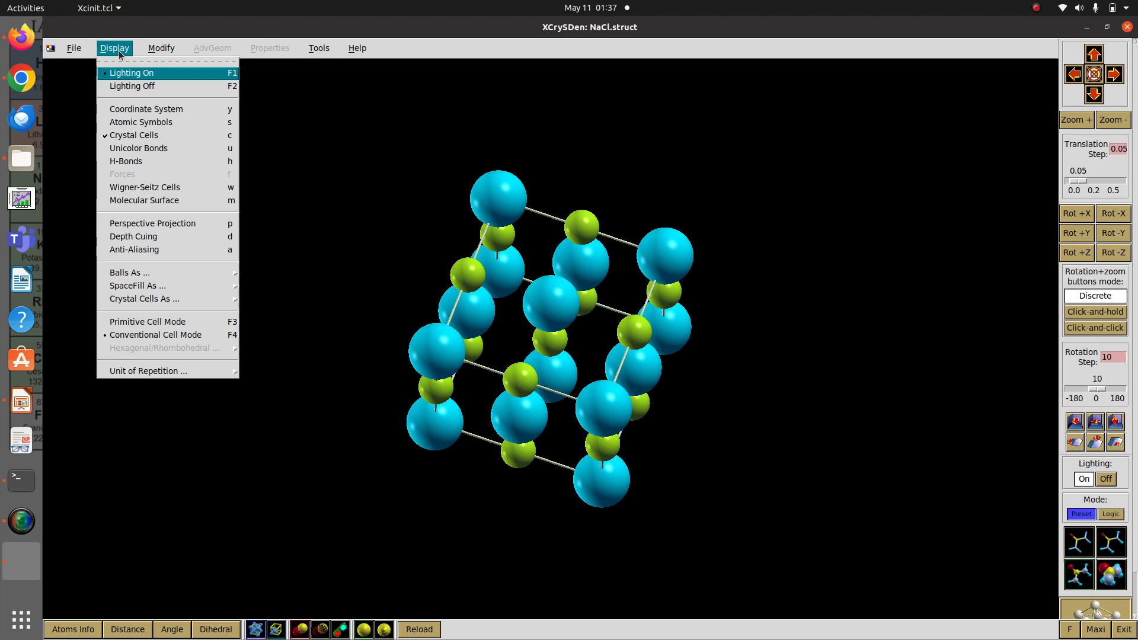
click(145, 122)
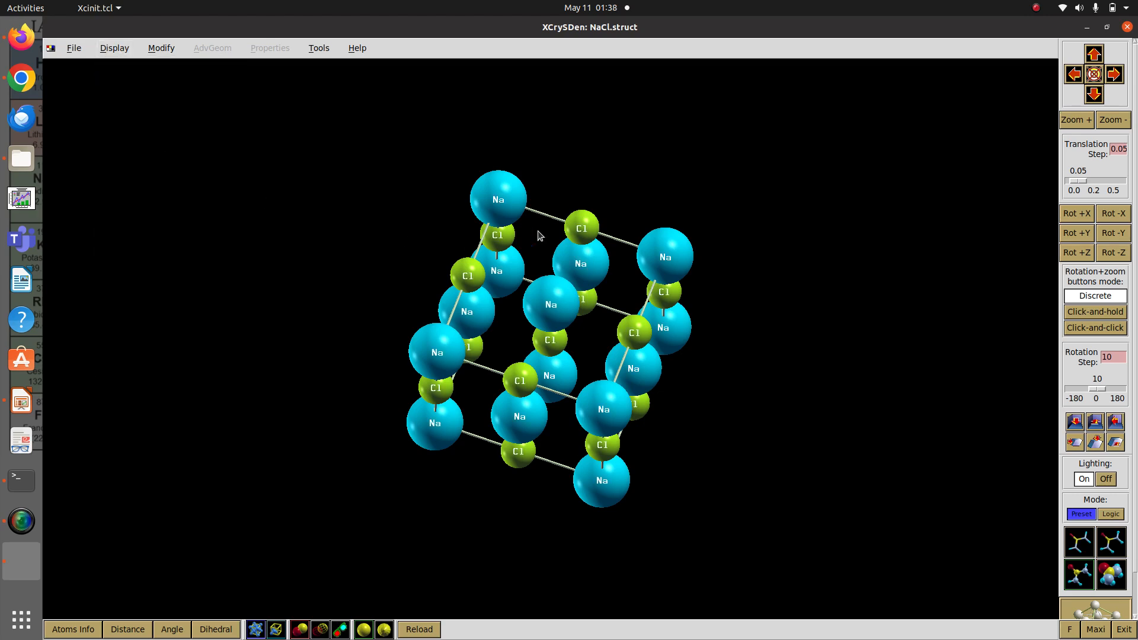
drag(629, 164, 521, 470)
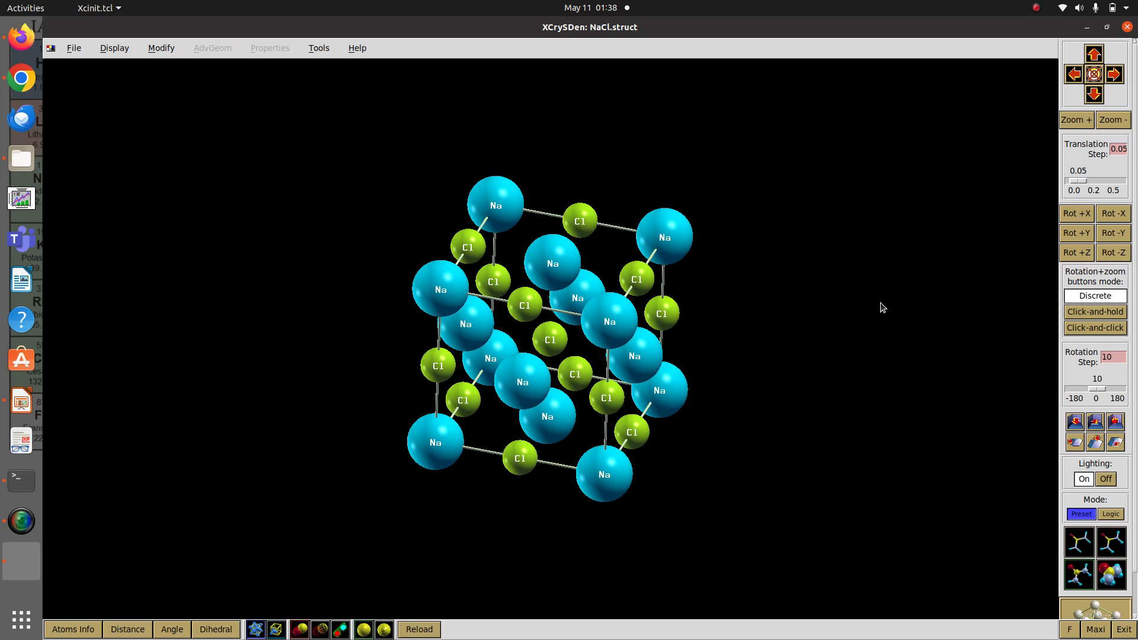
click(1127, 28)
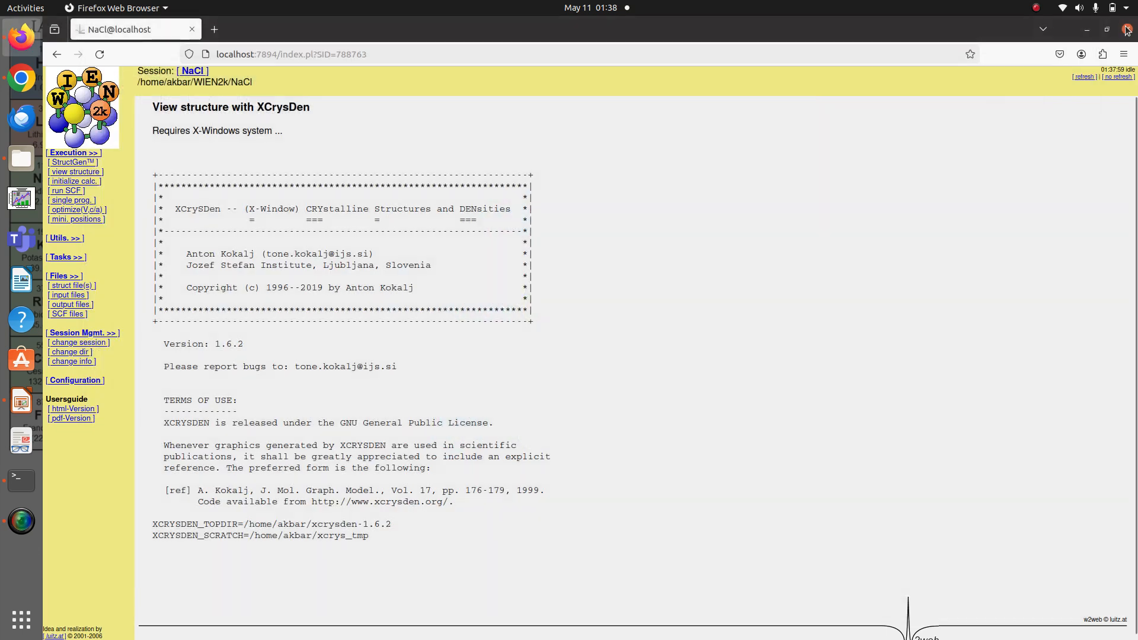
In Files, copy NaCl.struct from the WIEN2k/NaCl folder into the Vesta folder in the home directory
click(22, 159)
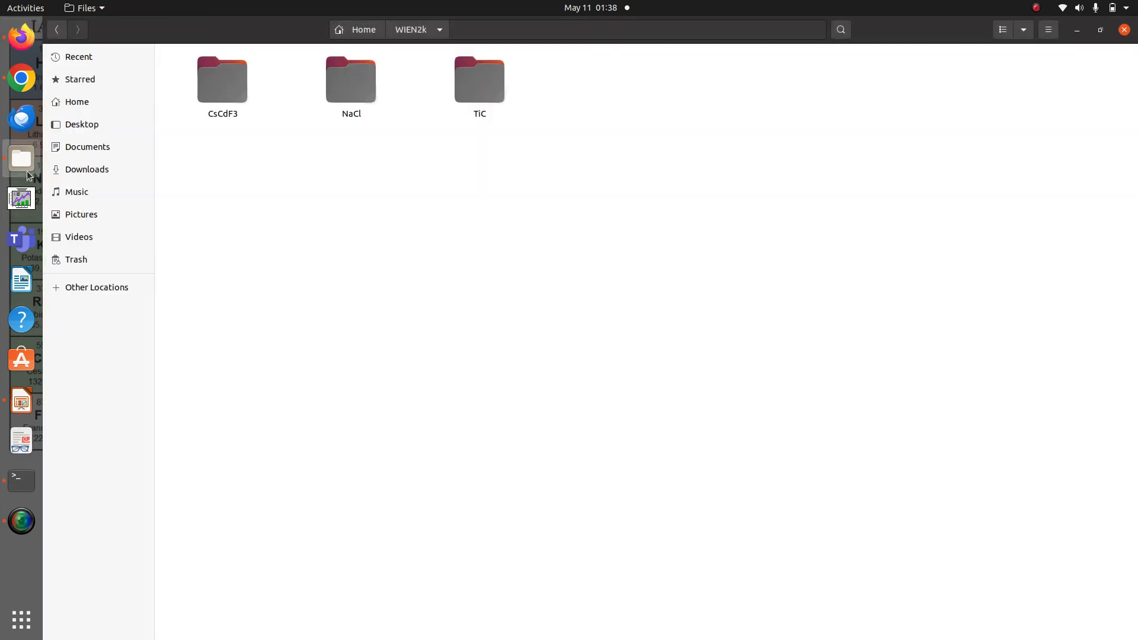
double_click(350, 83)
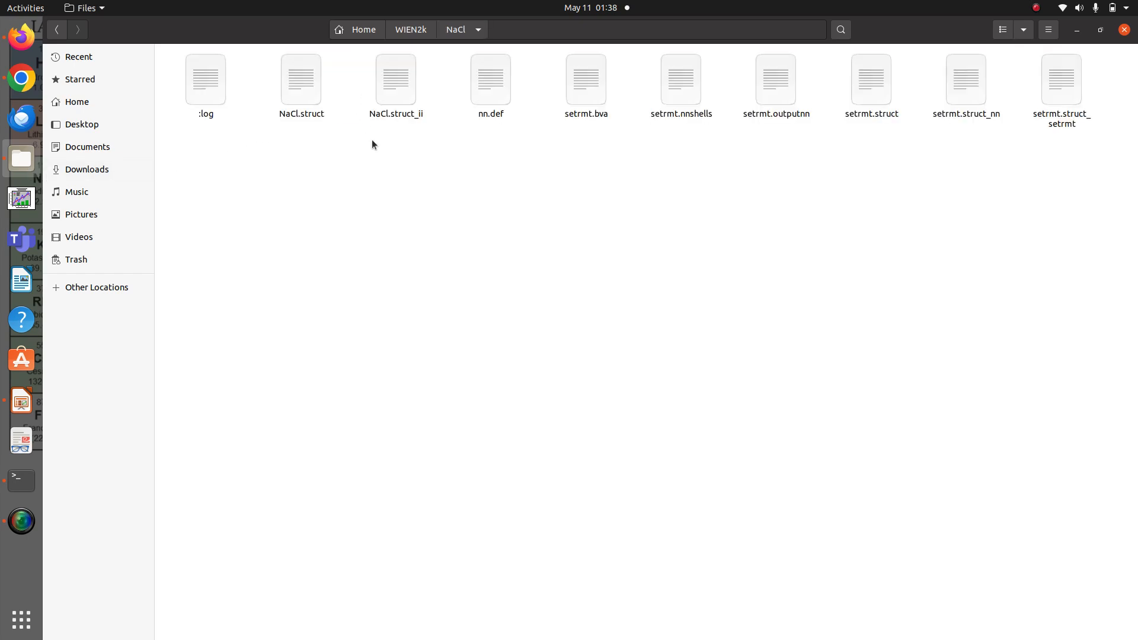
click(297, 99)
right_click(296, 100)
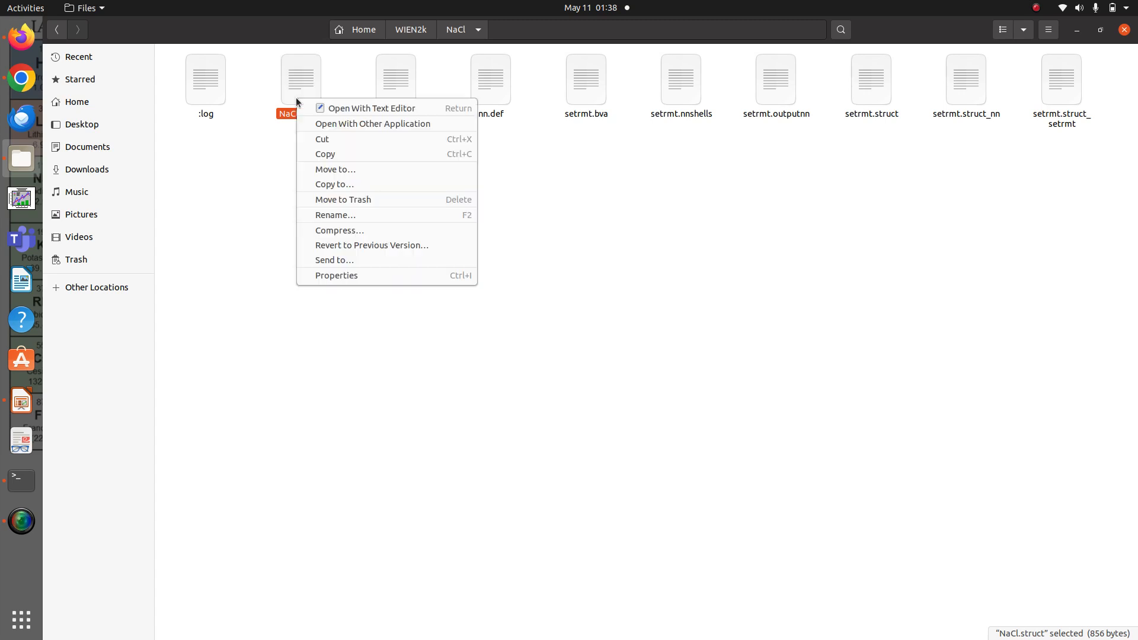
click(329, 154)
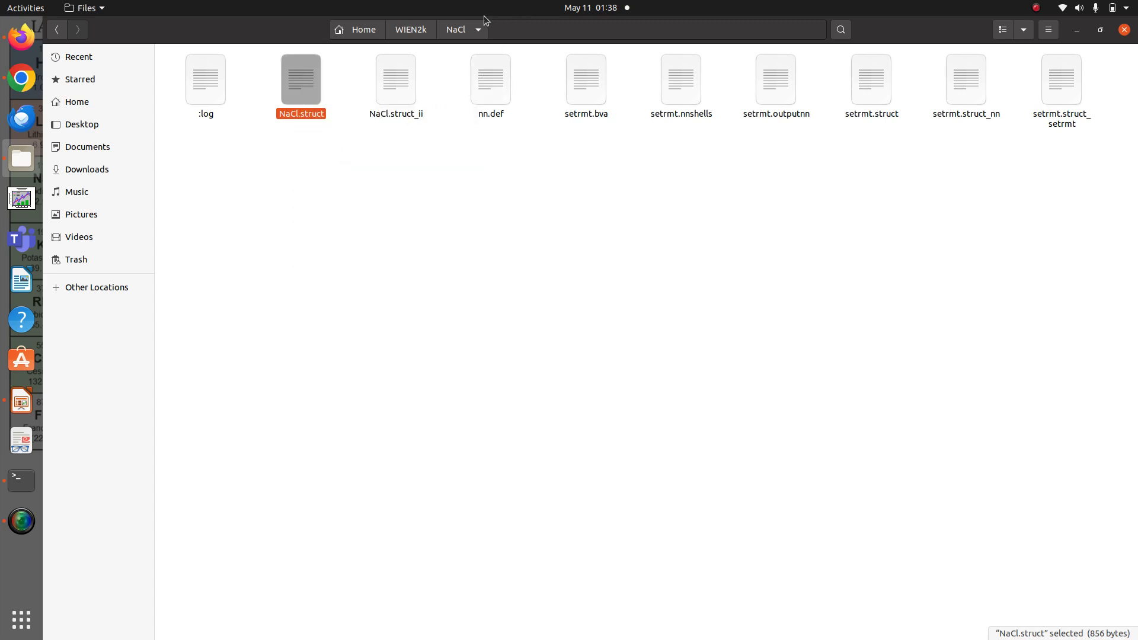
click(374, 34)
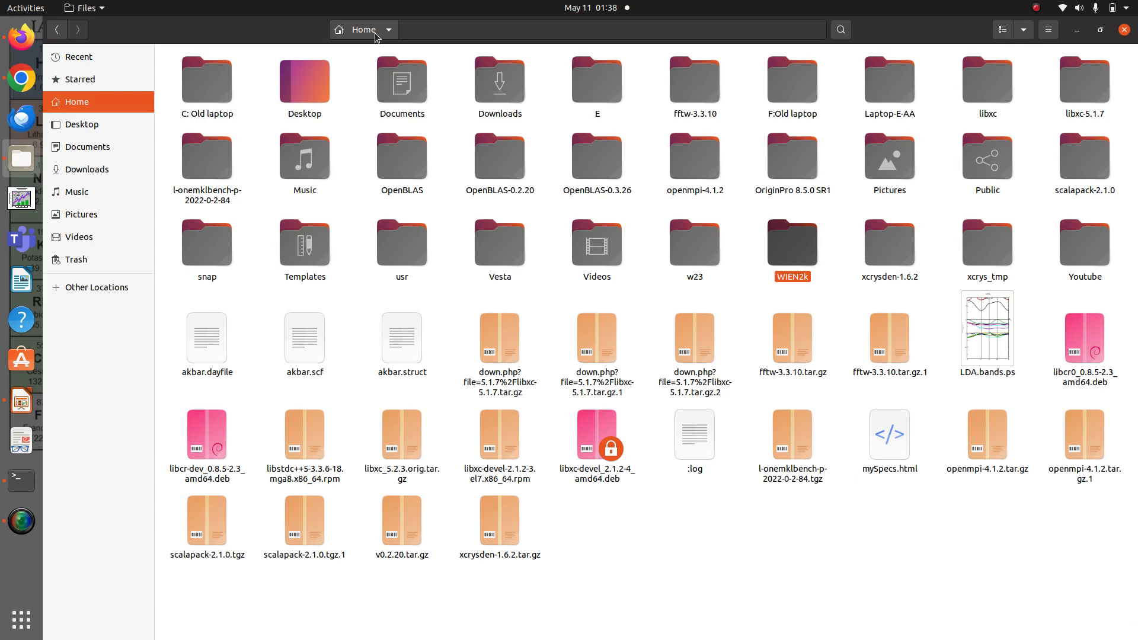
double_click(509, 255)
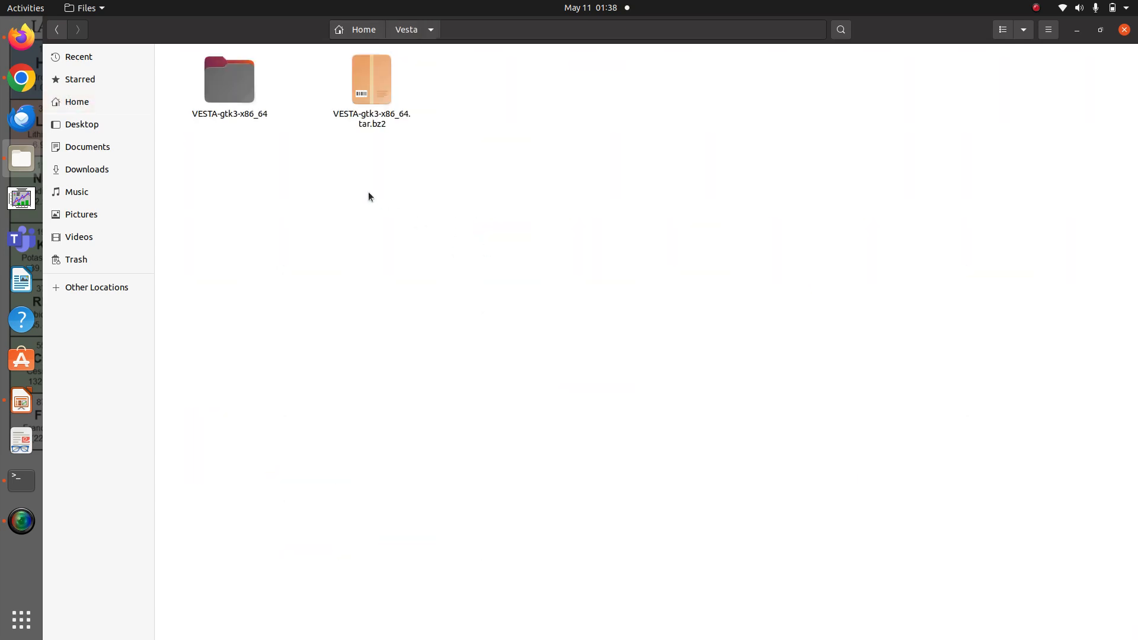
right_click(368, 193)
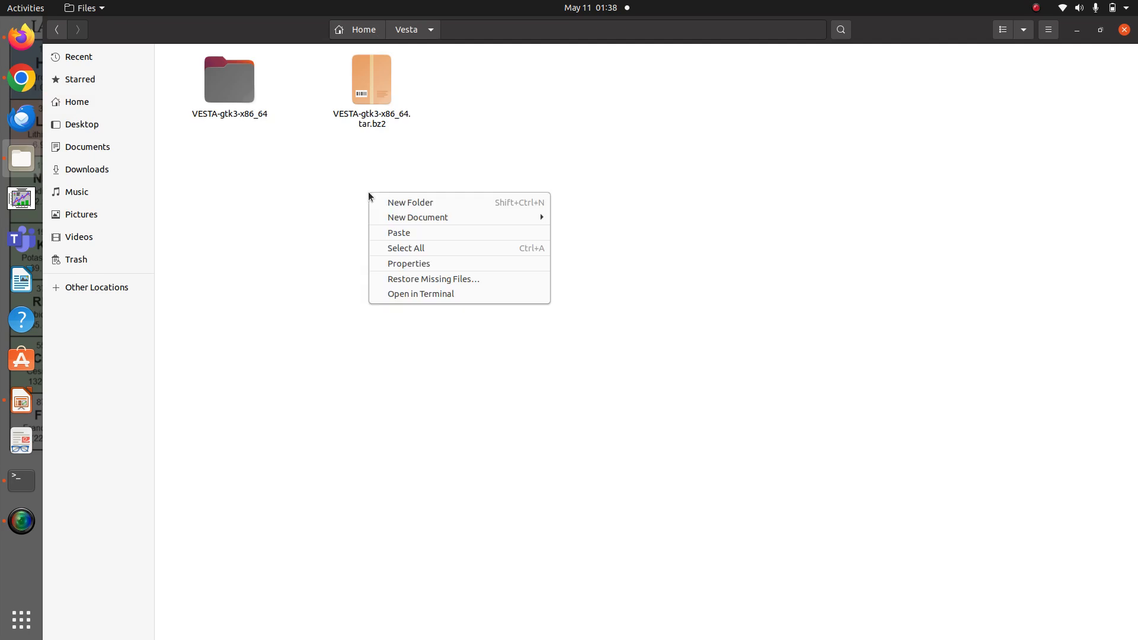
click(396, 232)
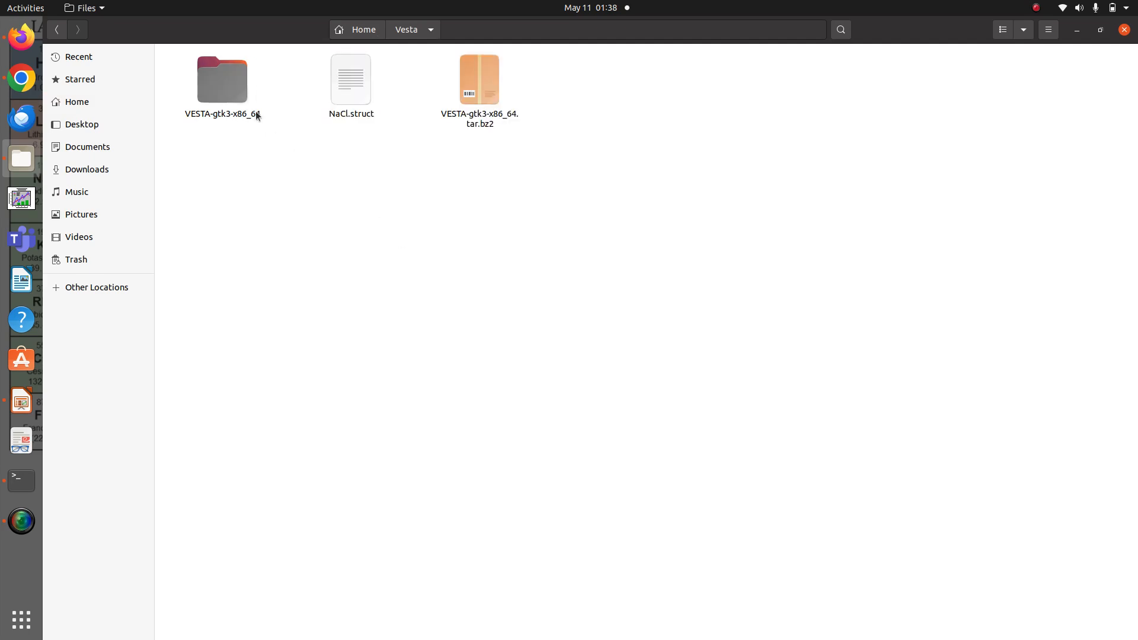
Launch VESTA from the VESTA-gtk3-x86_64 folder and open NaCl.struct from the Vesta folder
double_click(237, 96)
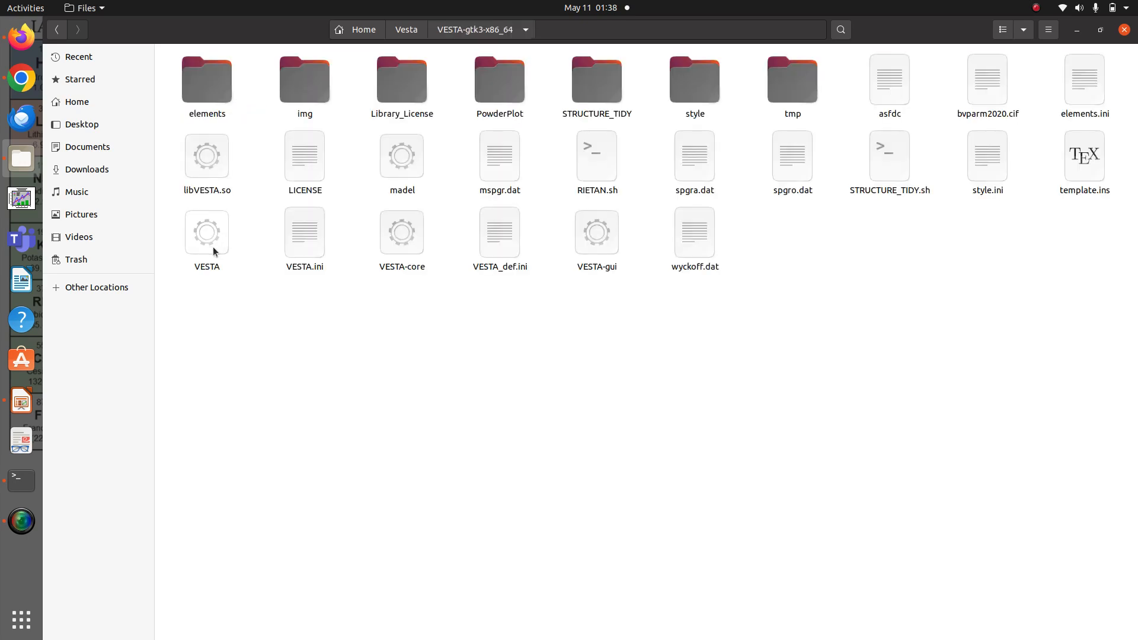
double_click(217, 255)
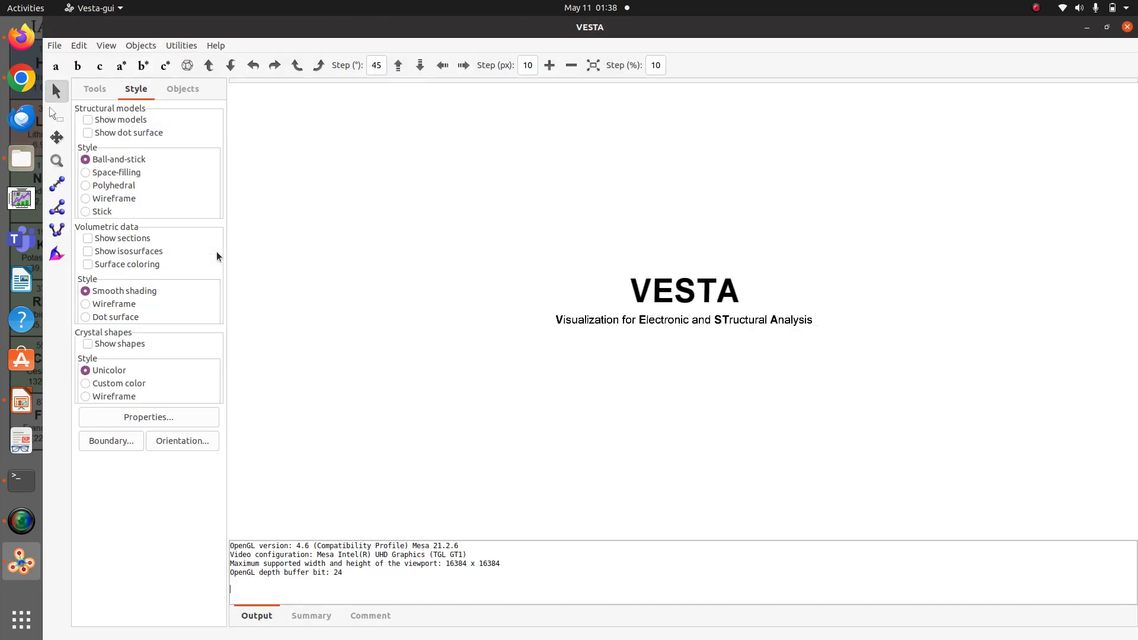
click(54, 45)
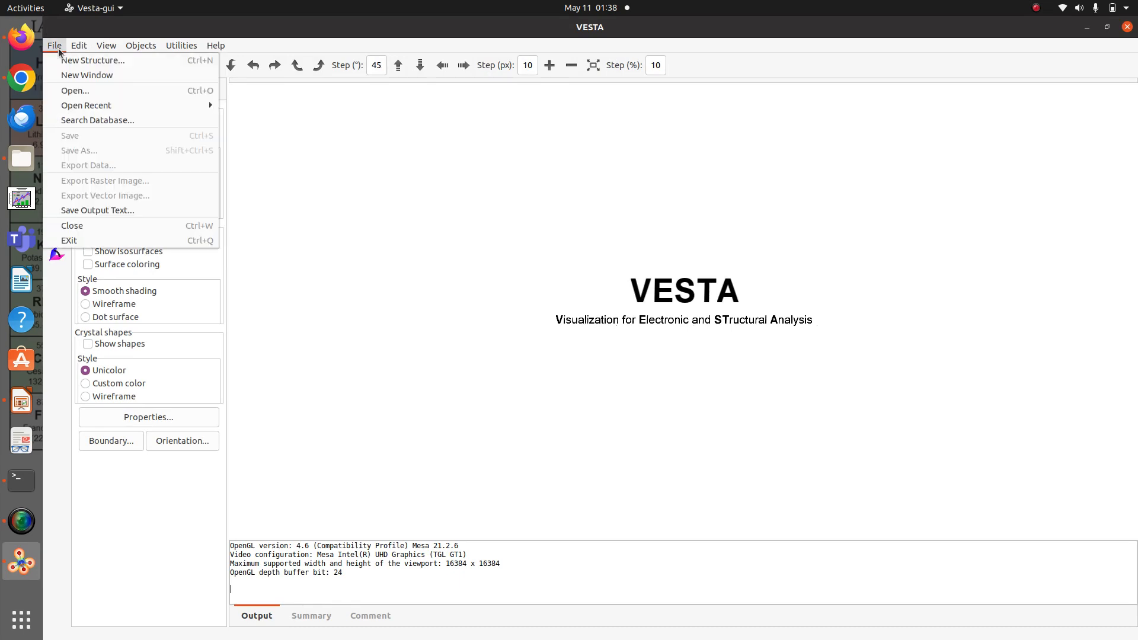
click(98, 91)
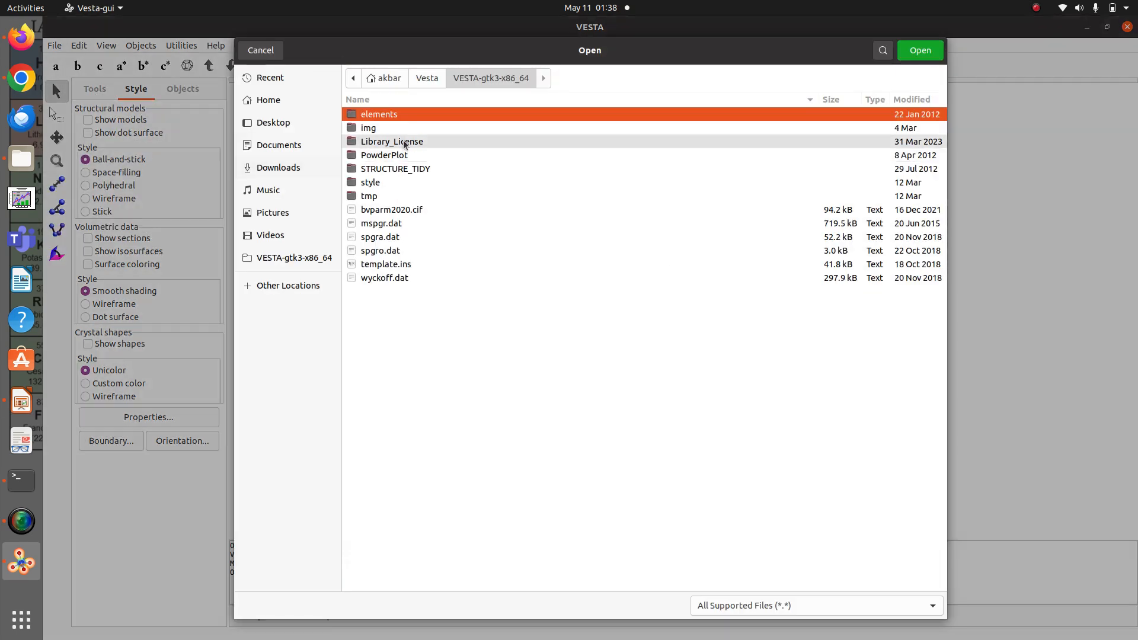
click(424, 86)
click(402, 131)
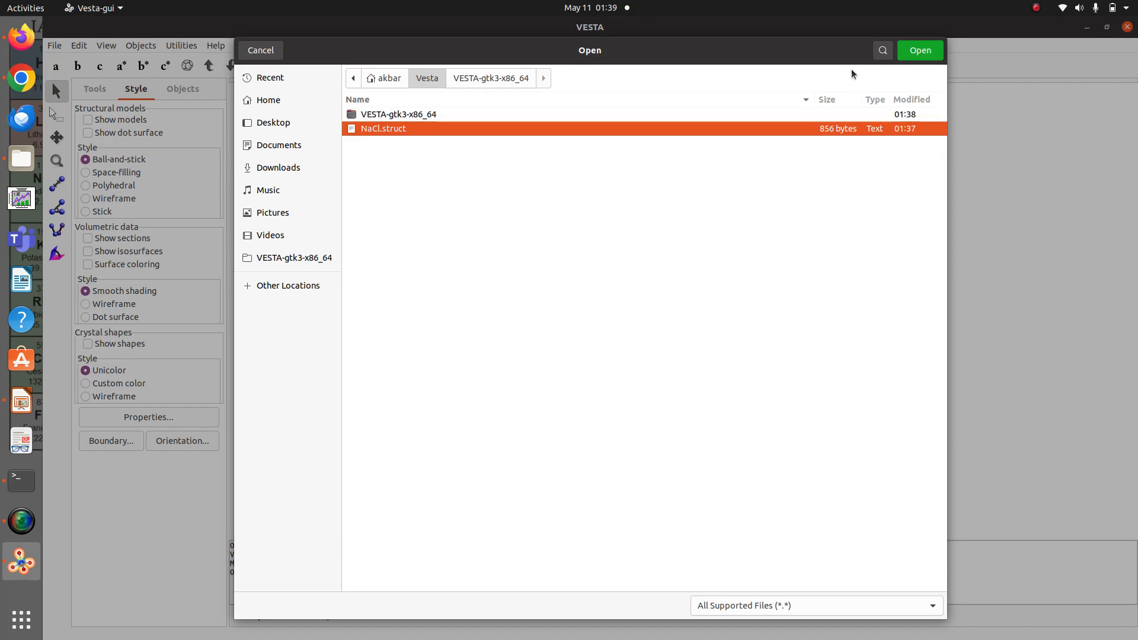
click(942, 50)
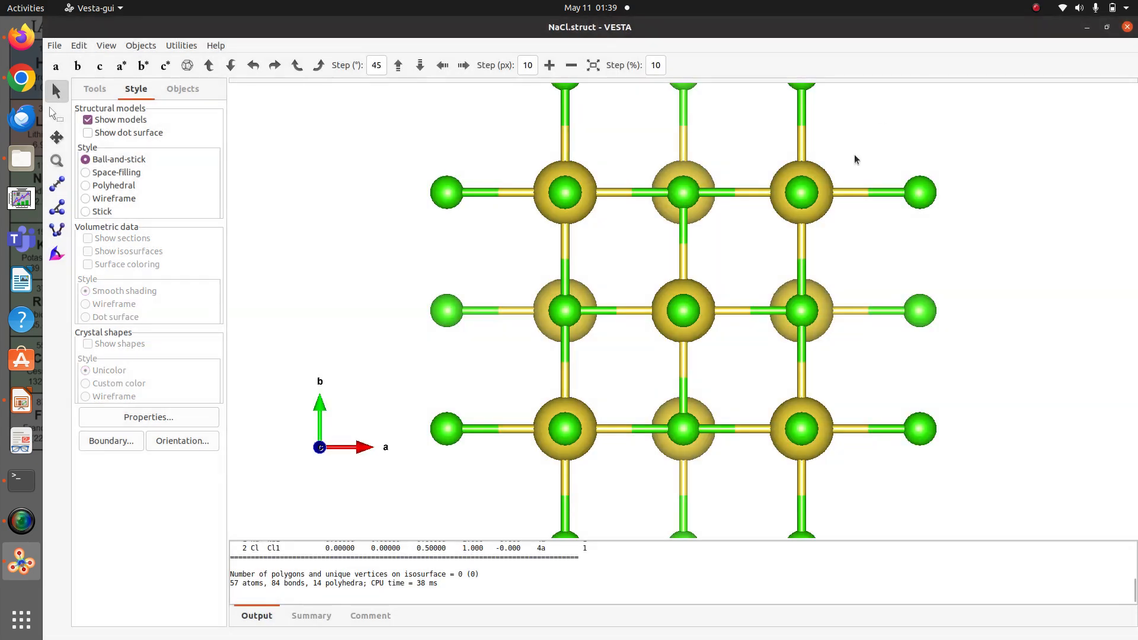
Show the labels on all Na and Cl atoms and rotate the ball-and-stick model to inspect the structure in 3D
drag(822, 241, 588, 513)
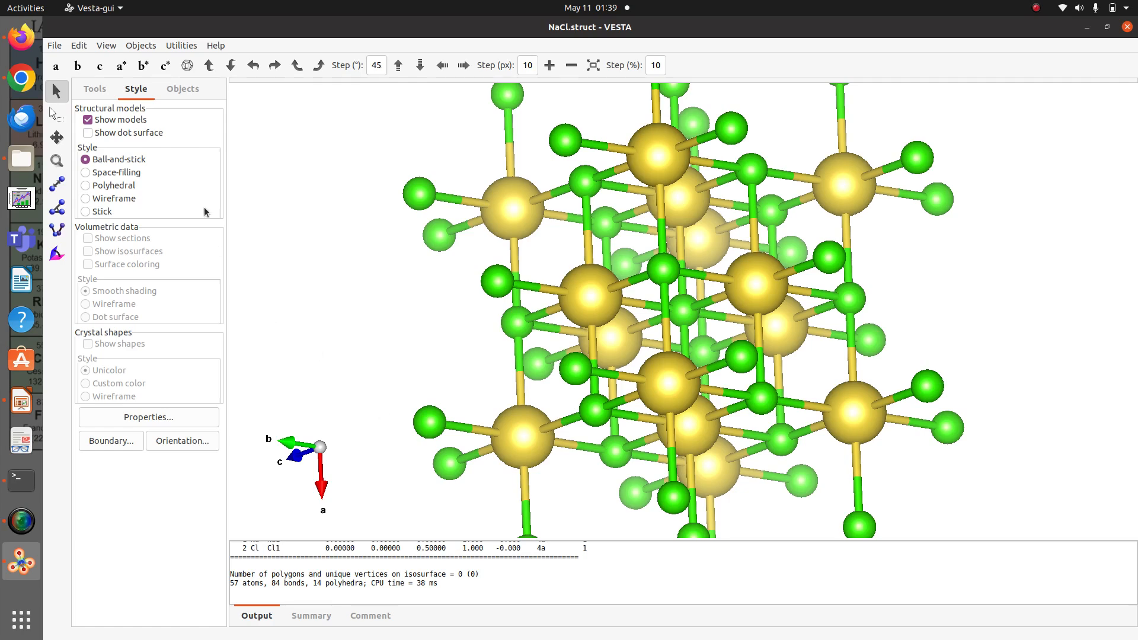
click(180, 92)
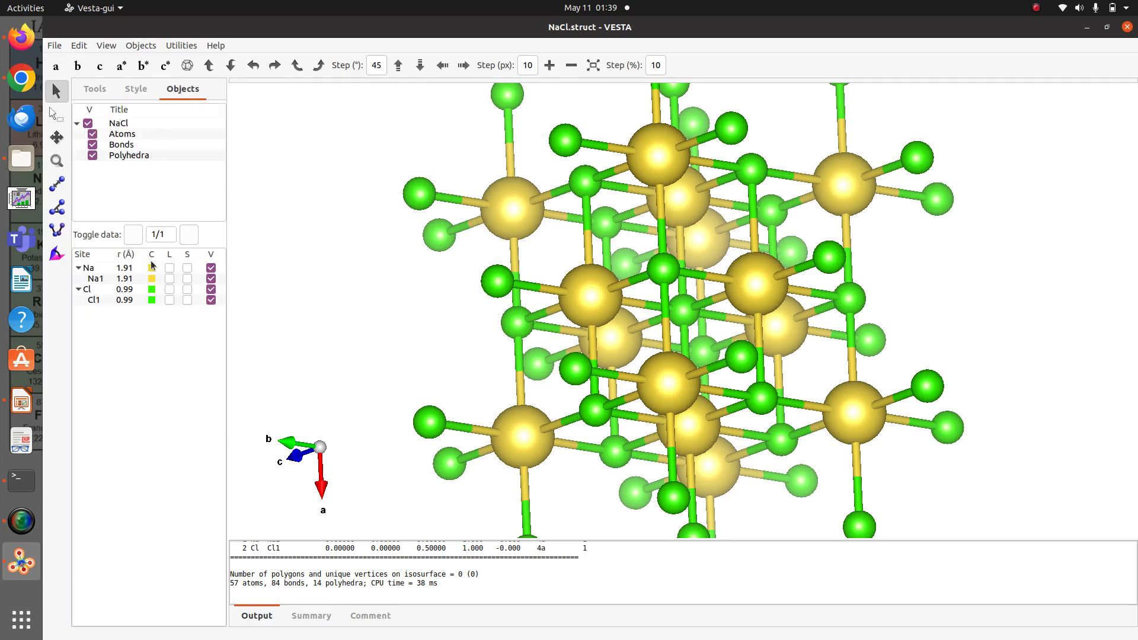
click(170, 269)
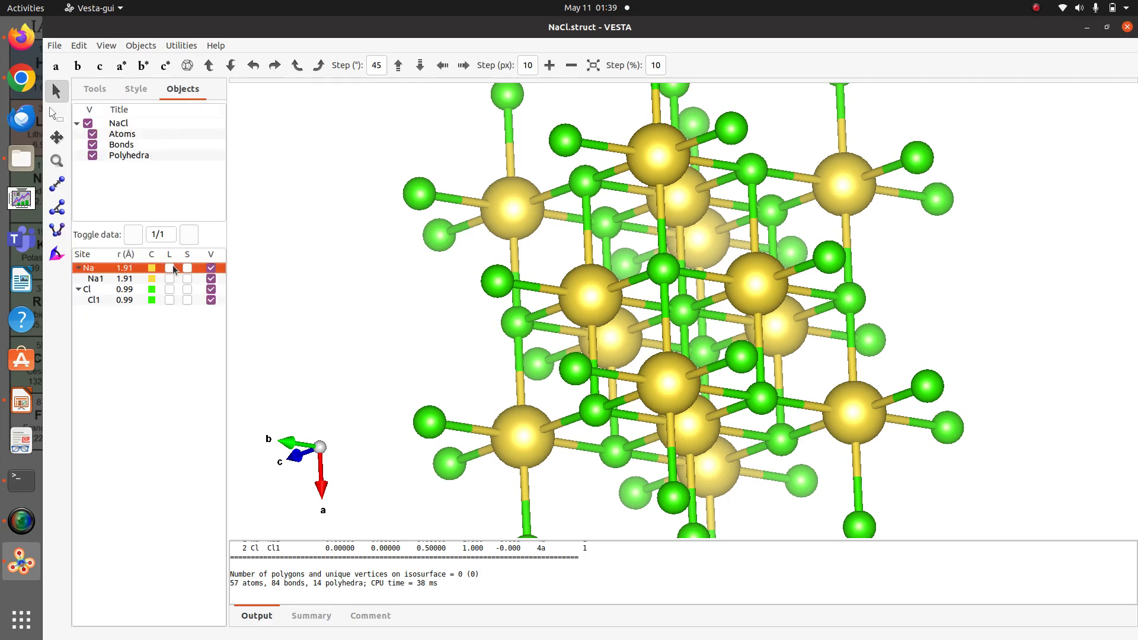
click(170, 290)
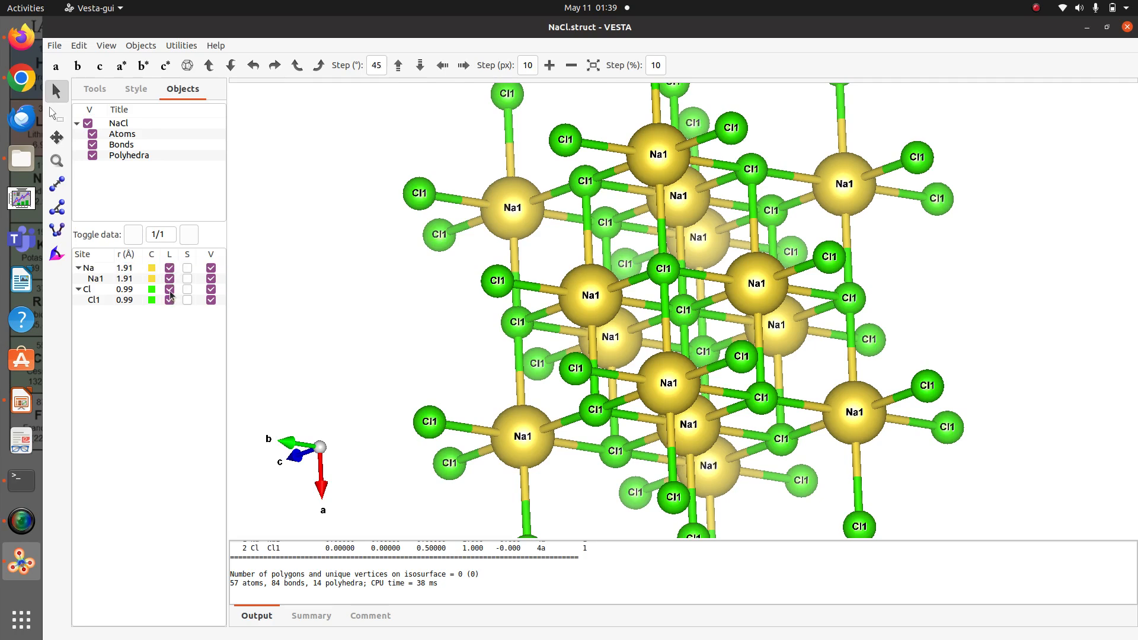
drag(575, 267, 455, 435)
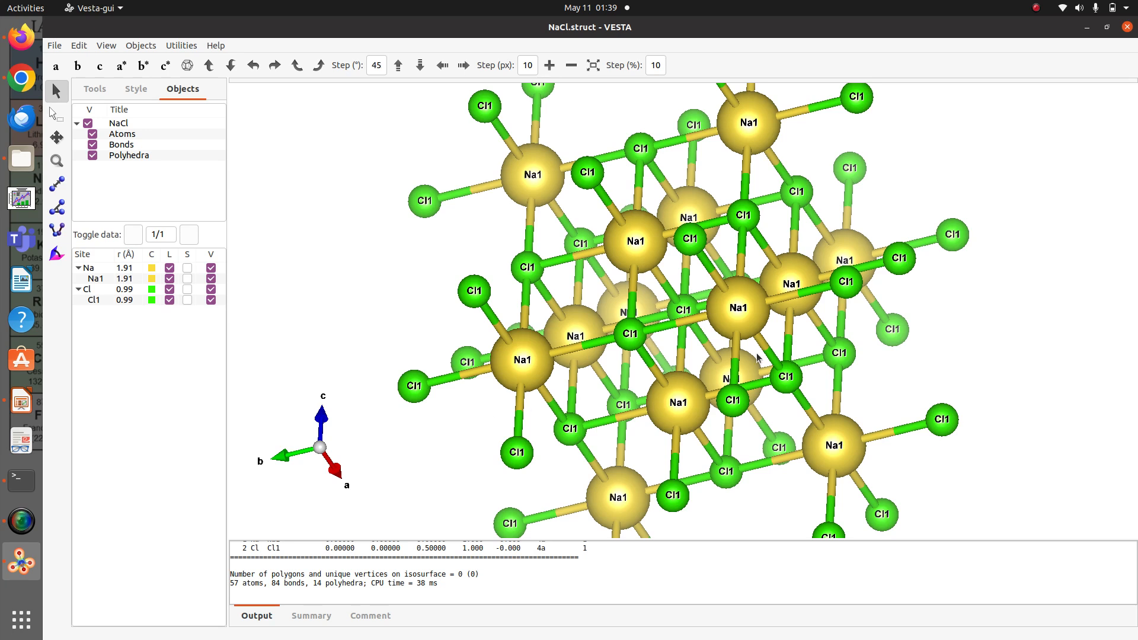
click(1039, 7)
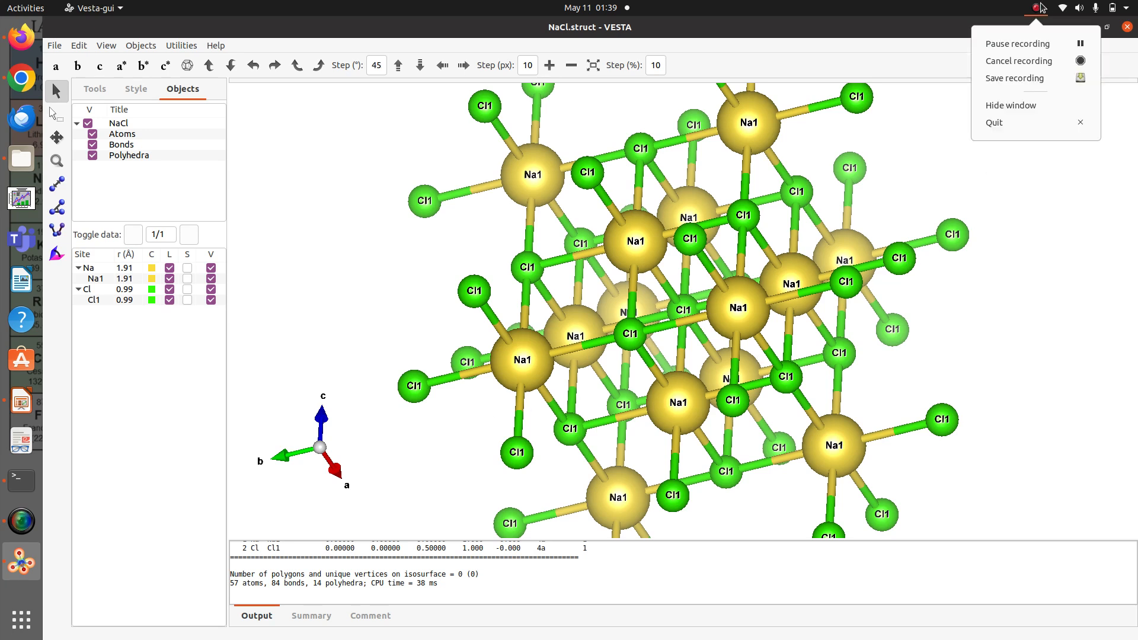